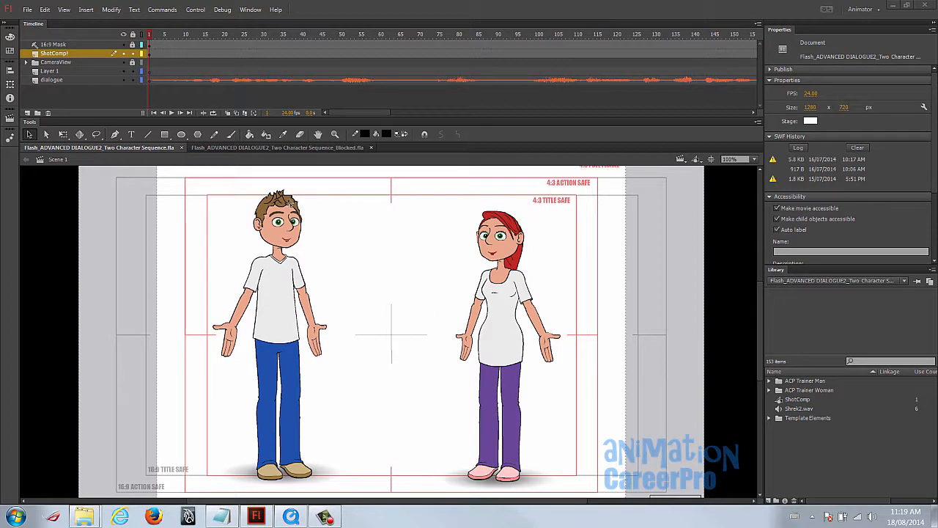
Open the ShotComp symbol and inspect its woman, man, background and dialogue layers.
double_click(279, 293)
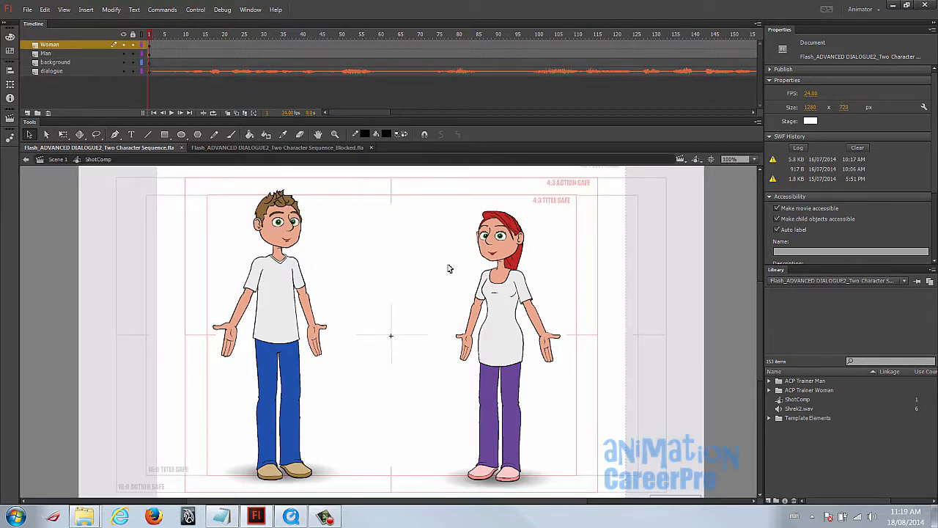
left_click(473, 271)
left_click(314, 294)
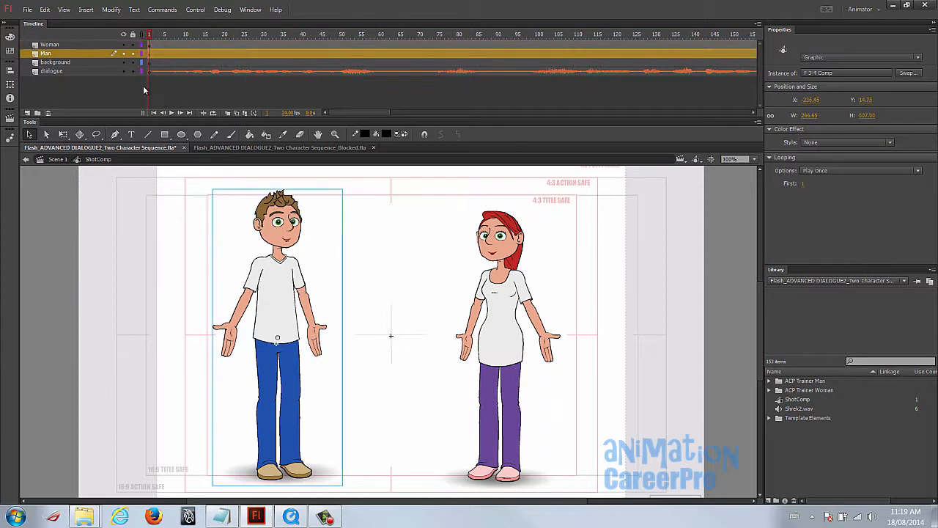
left_click(103, 61)
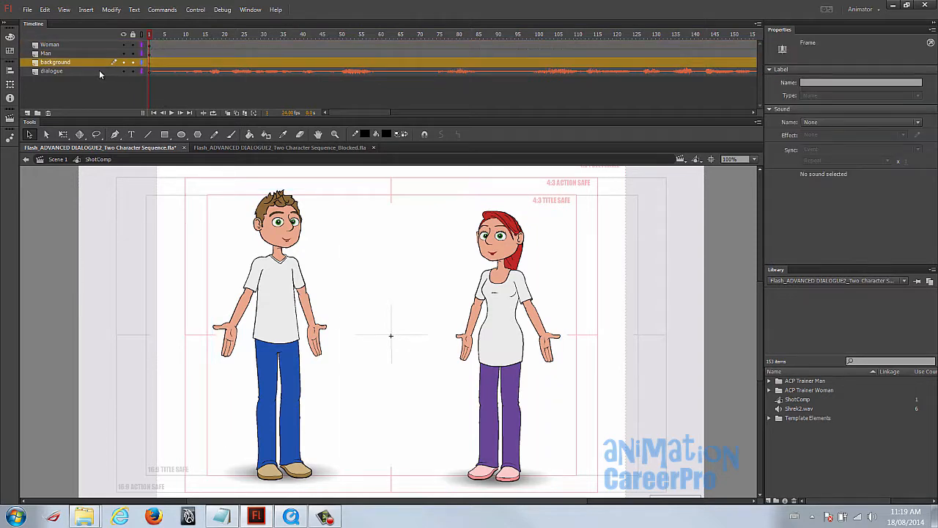
left_click(100, 73)
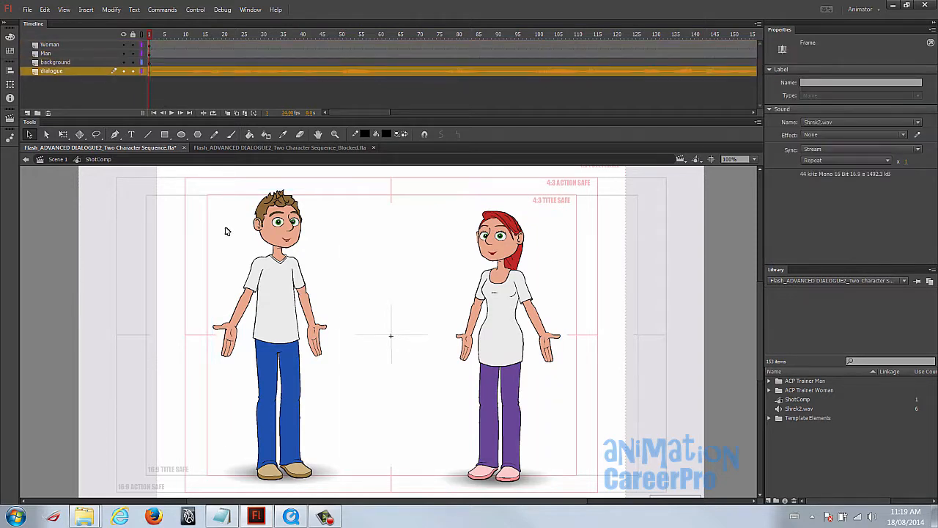
Check the dialogue layer in Scene 1, then reopen ShotComp and examine the man and woman instances.
left_click(57, 159)
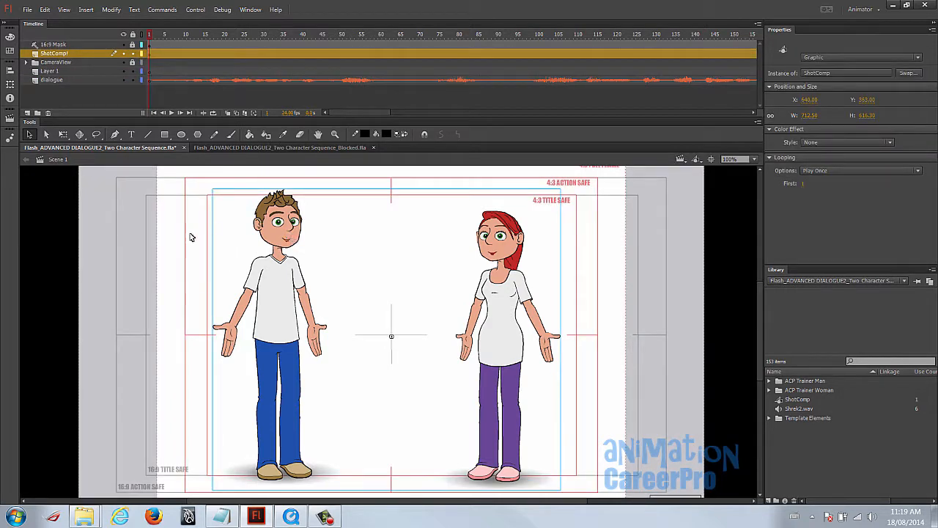
left_click(81, 79)
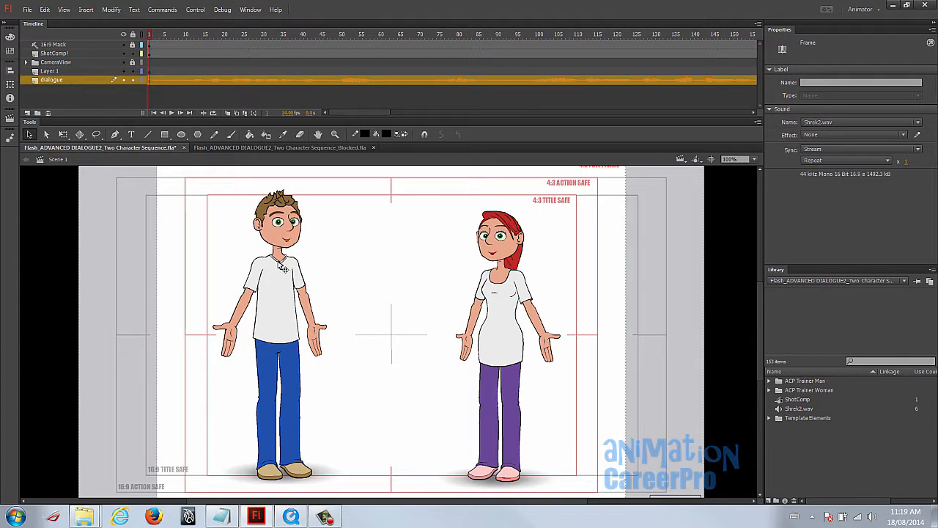
double_click(285, 269)
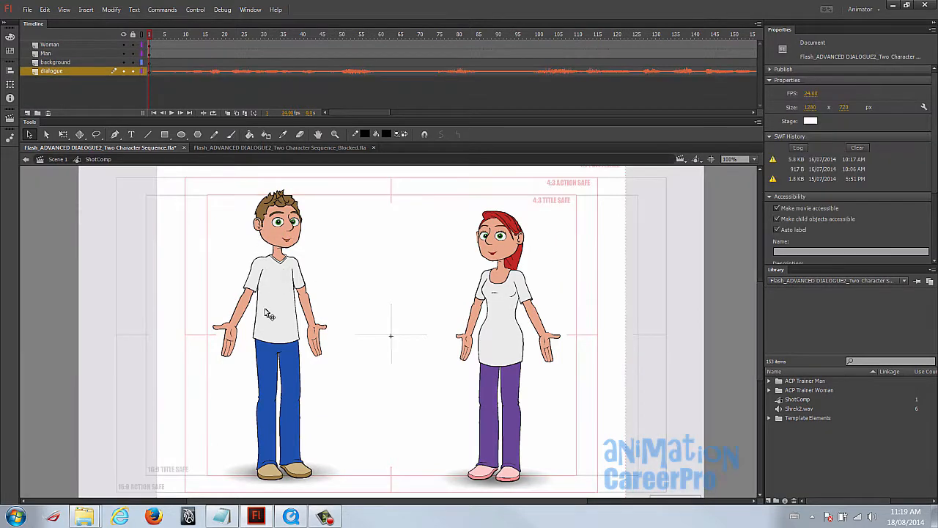
left_click(291, 269)
left_click(496, 279)
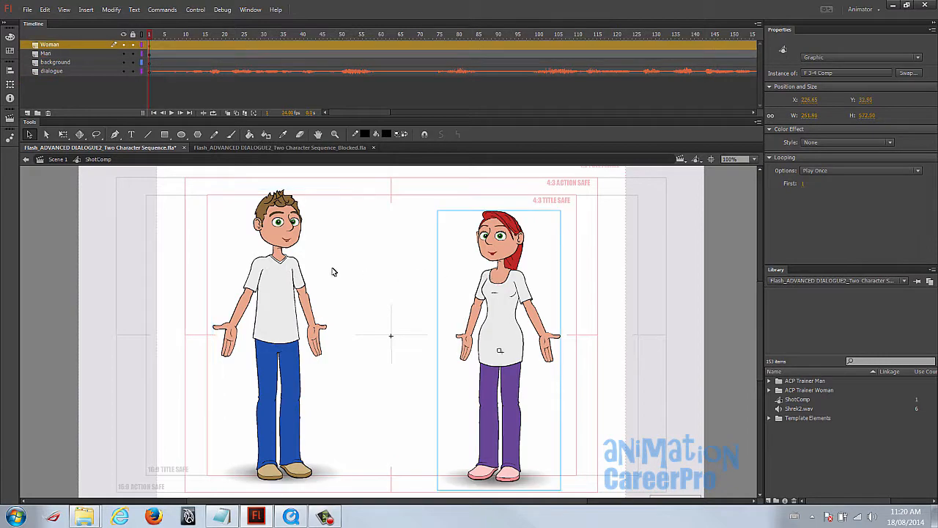
Open the man's F 3-4 Comp symbol and check the dialogue layer beneath his body part layers.
double_click(286, 277)
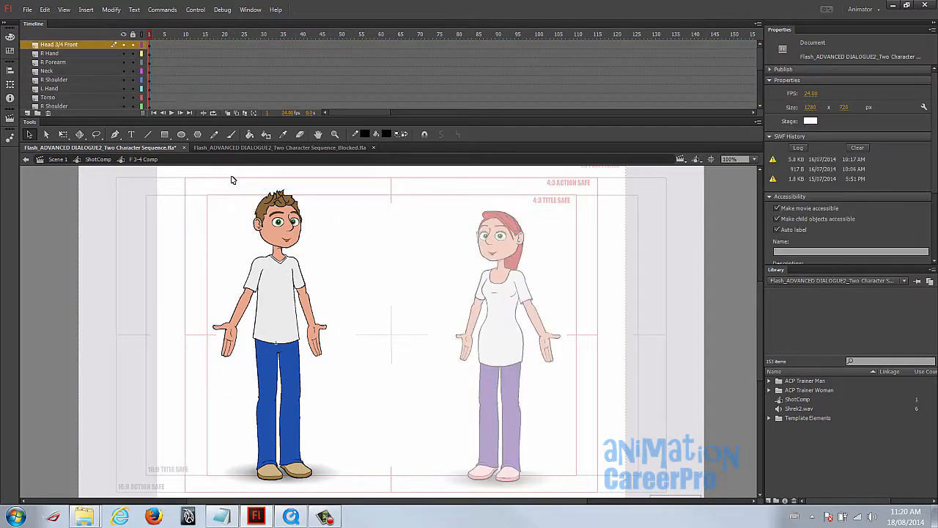
scroll(94, 93, "down", 3)
left_click(94, 96)
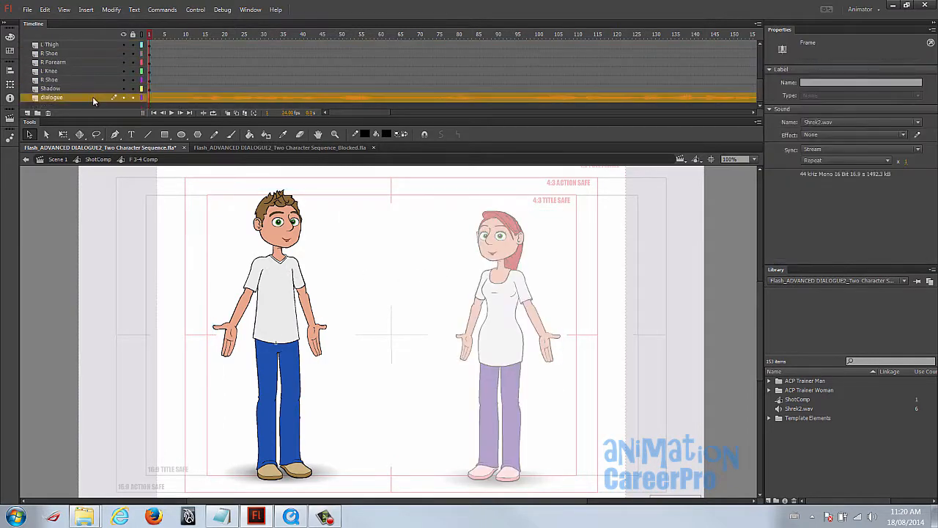
Open the man's Front_Right_3-4 Head Comp symbol and check the mouth and dialogue layers.
left_click(291, 241)
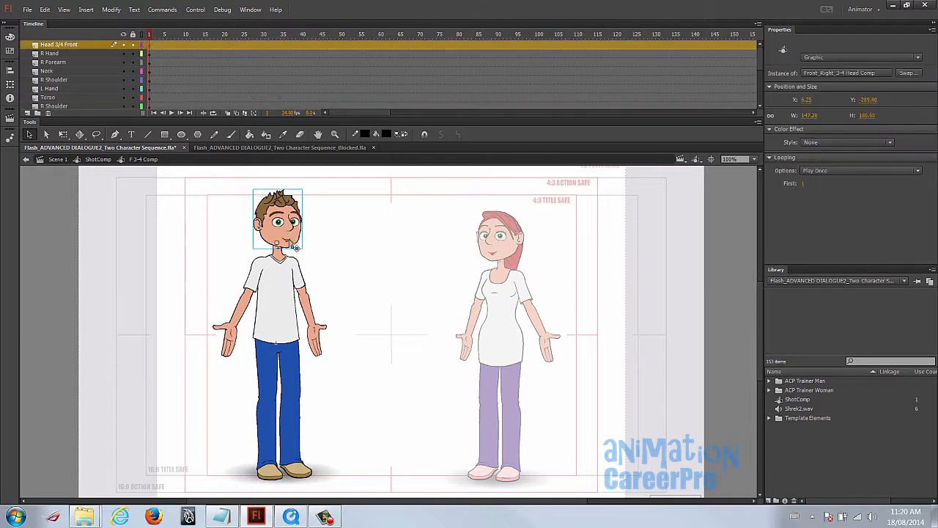
double_click(290, 242)
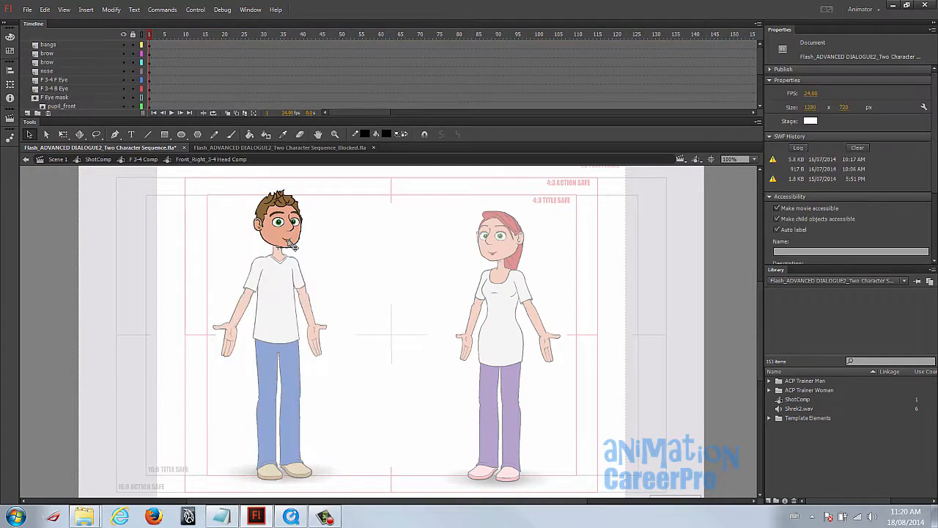
scroll(95, 92, "down", 3)
left_click(116, 88)
left_click(102, 98)
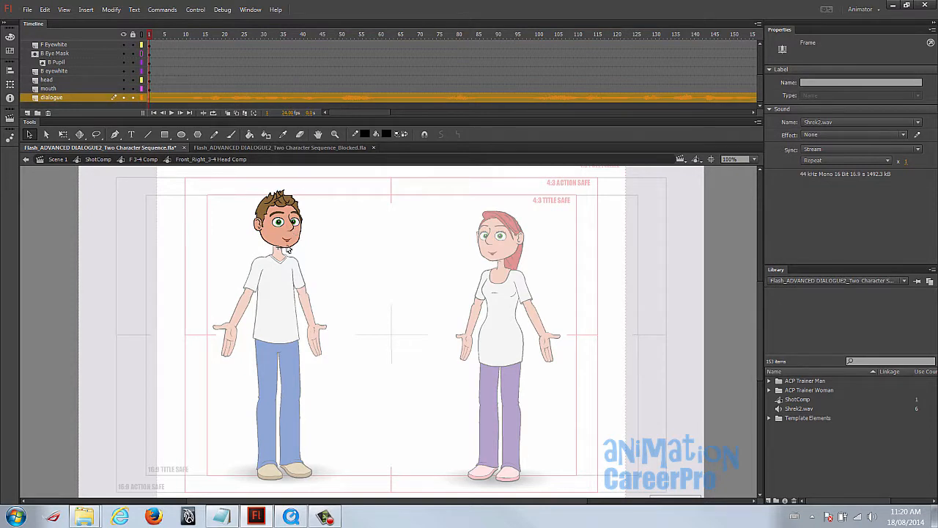
Go back to the man's body symbol, inspect his arm, hand and torso parts, and return to Scene 1.
double_click(381, 238)
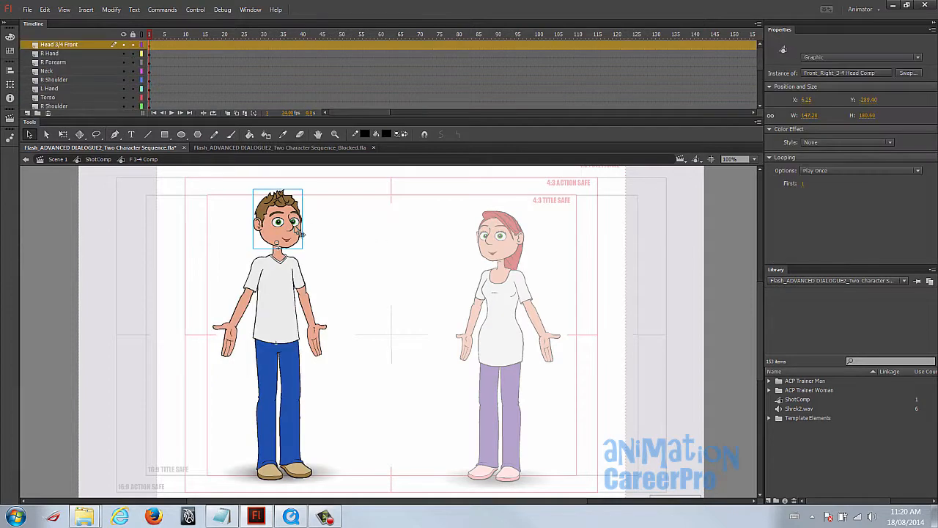
left_click(318, 305)
left_click(323, 337)
left_click(236, 339)
left_click(245, 306)
left_click(277, 283)
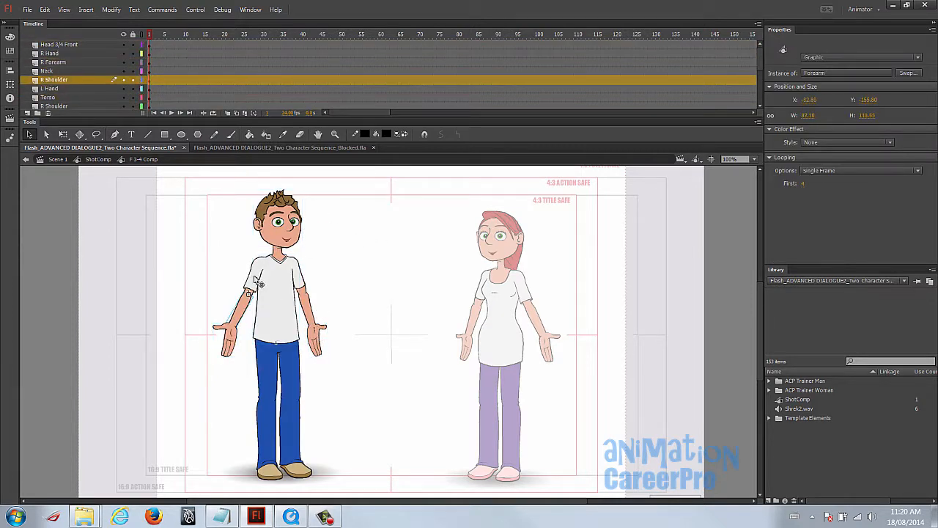
double_click(262, 176)
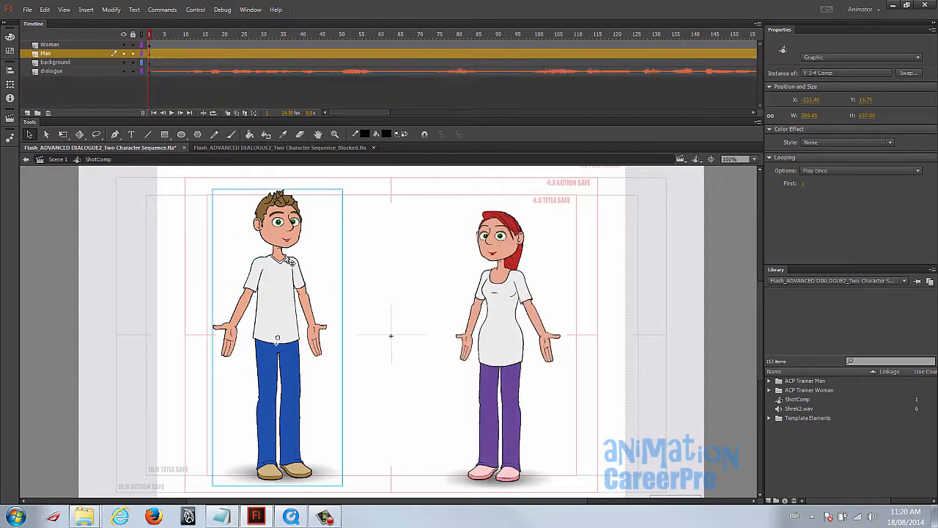
double_click(372, 263)
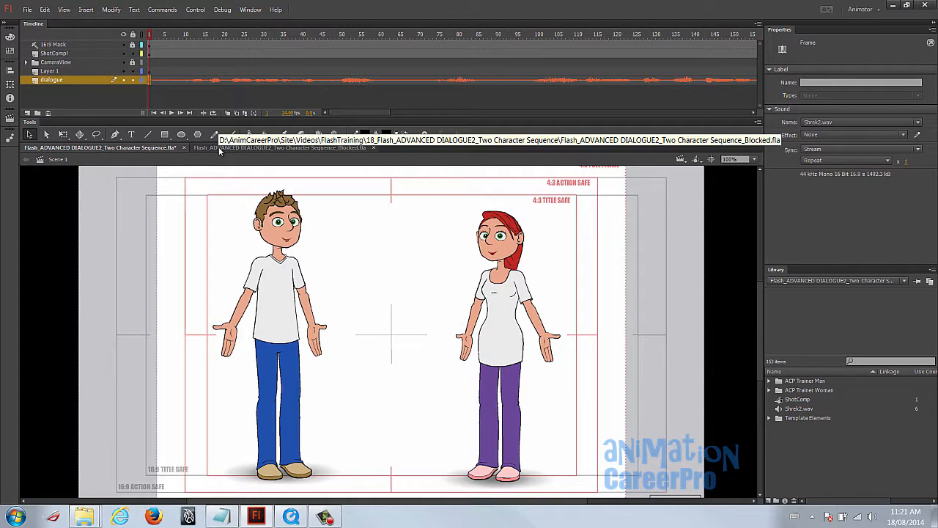
Switch to the Blocked version of the file and open ShotComp to view the storyboard beside the stage.
left_click(218, 147)
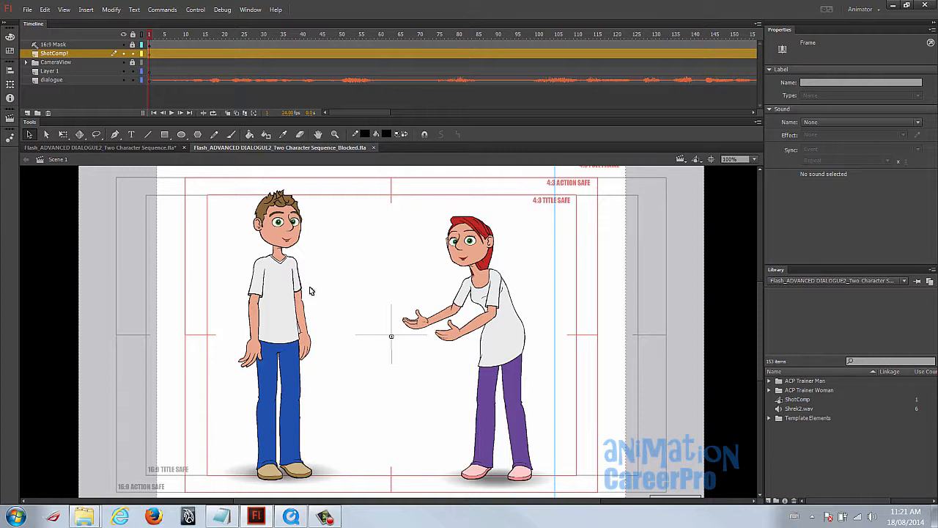
double_click(279, 290)
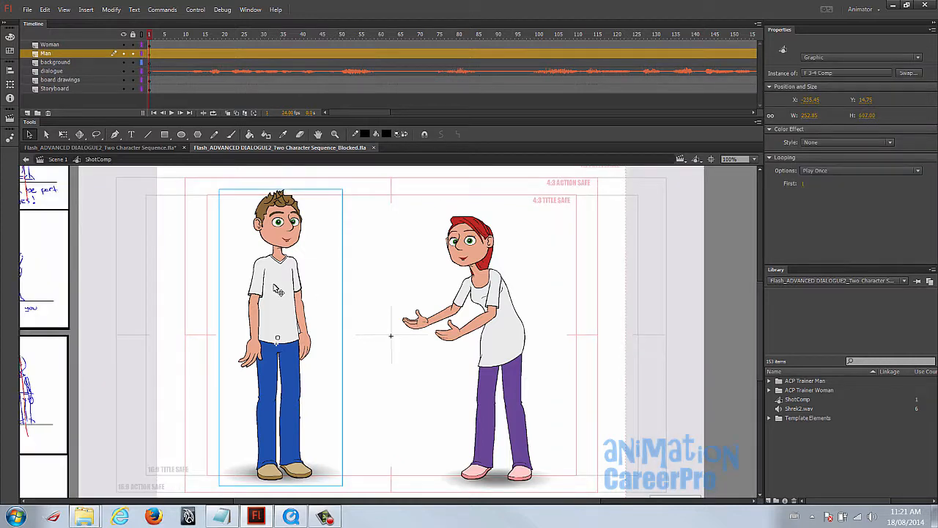
key("v")
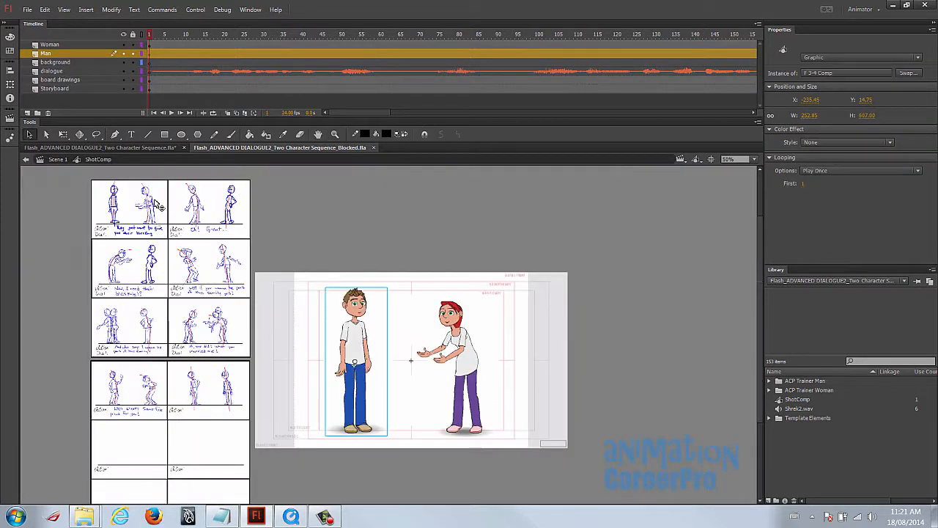
scroll(263, 426, "down", 1)
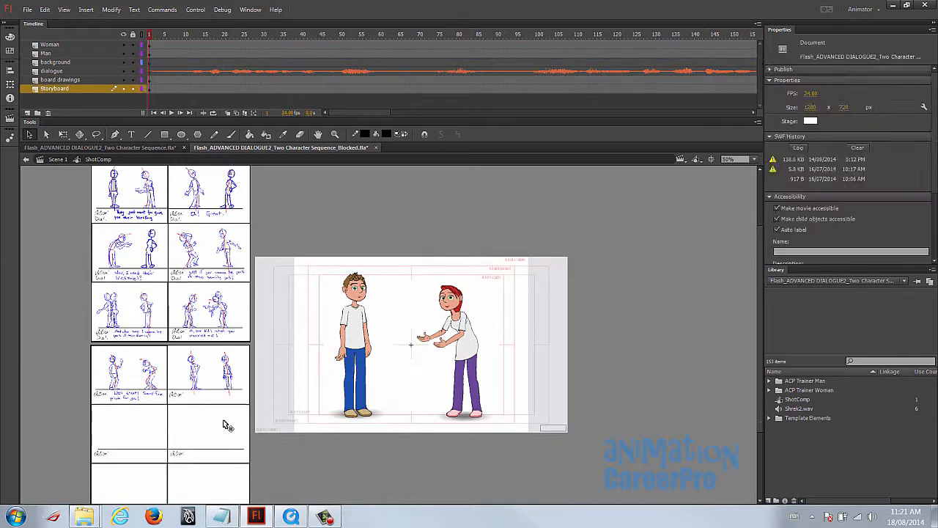
left_click(226, 425)
left_click_drag(234, 306, 317, 282)
key("ctrl+z")
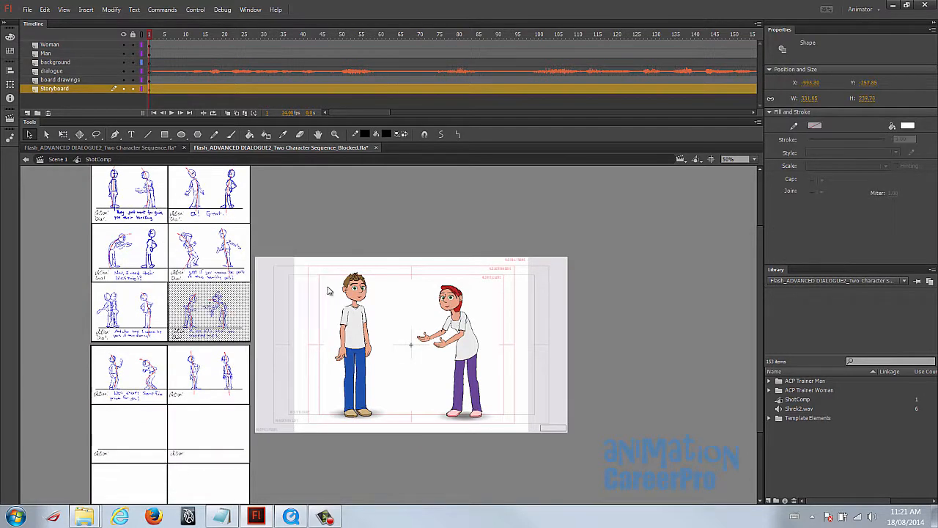
Lock the Storyboard layer and toggle its visibility off and back on.
left_click(132, 88)
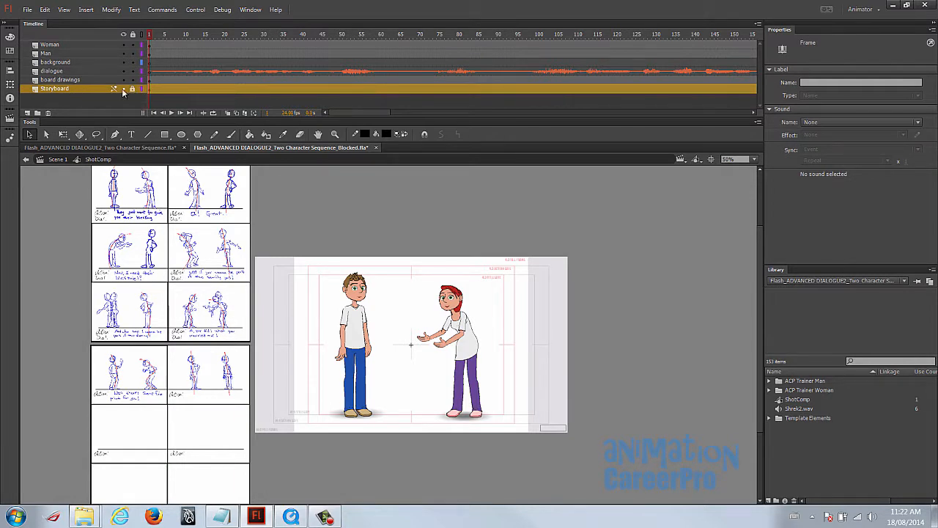
left_click(124, 89)
left_click(124, 89)
left_click(124, 91)
Select the board drawings layer and look at the first storyboard panels.
left_click(74, 81)
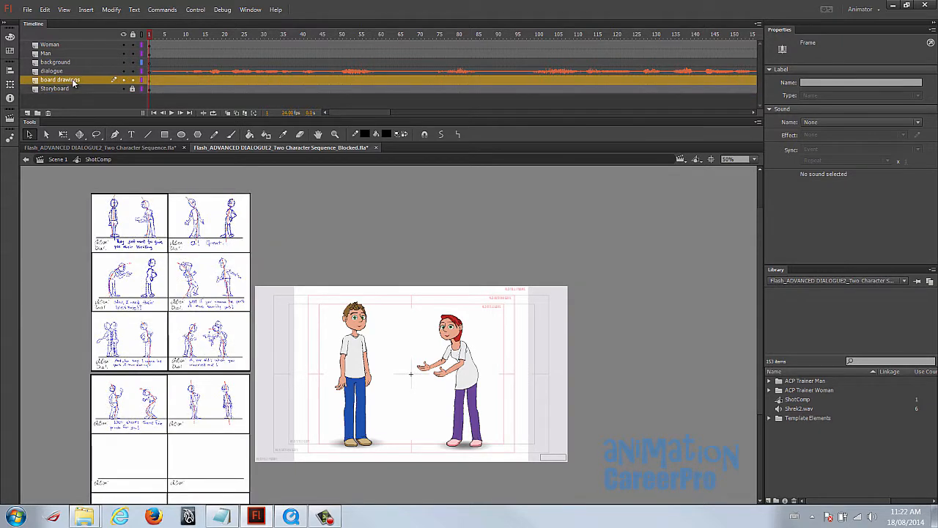
left_click(151, 247)
key("z")
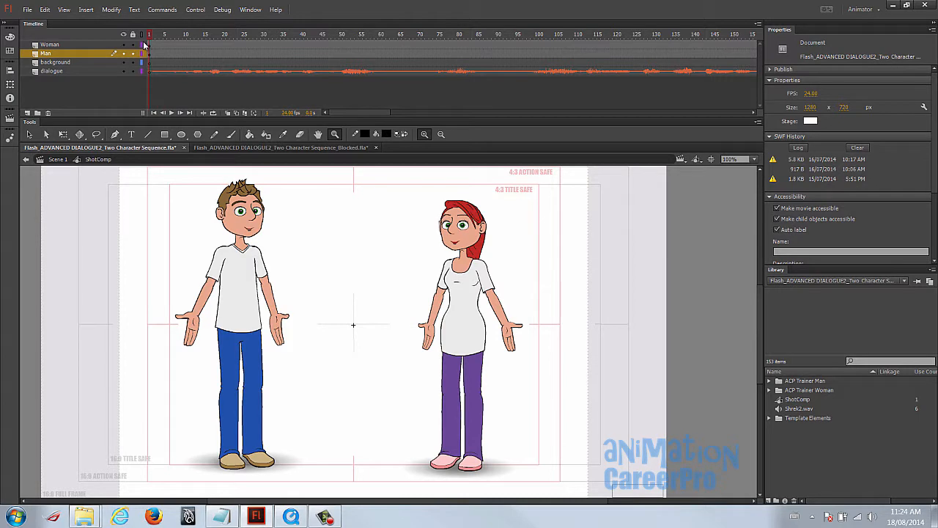
Play the full dialogue track in the unblocked file's ShotComp timeline and return the timeline to its beginning.
key("Return")
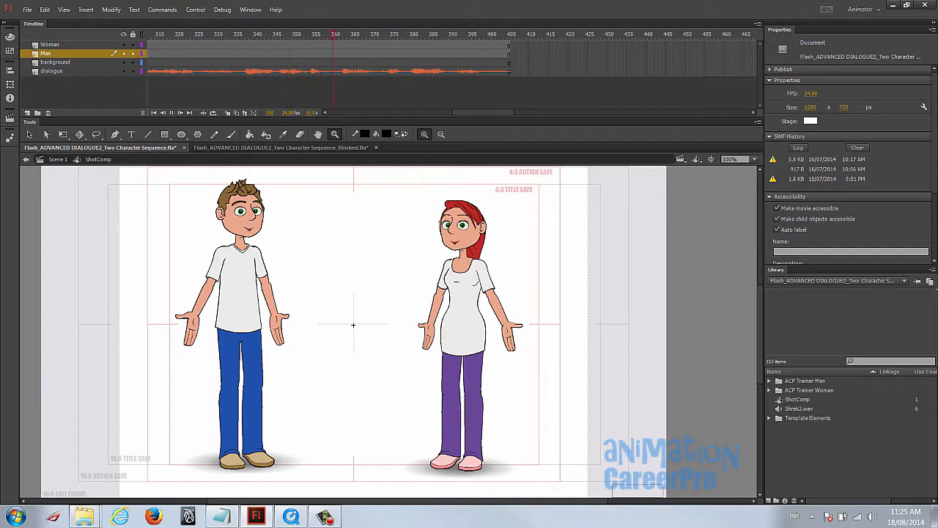
left_click_drag(490, 112, 370, 115)
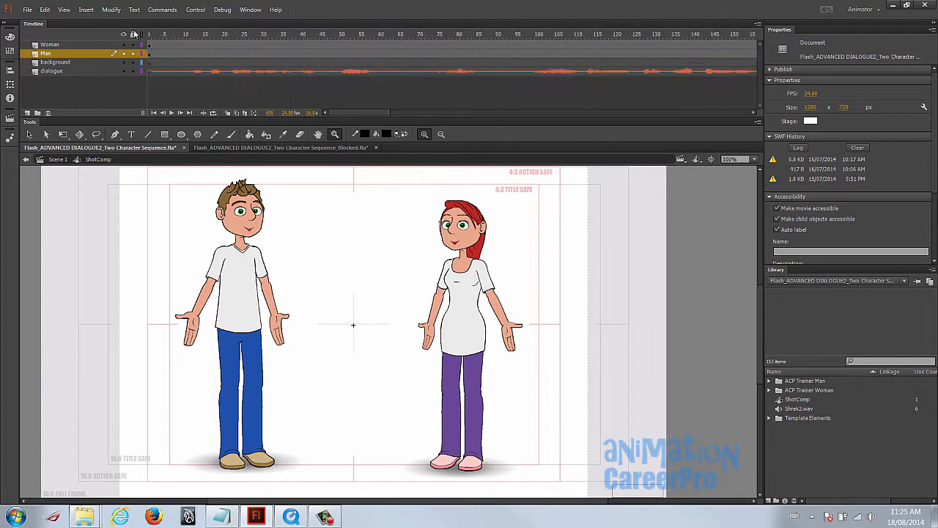
Switch back to the Blocked file and examine the top row of storyboard panels up close.
left_click(221, 148)
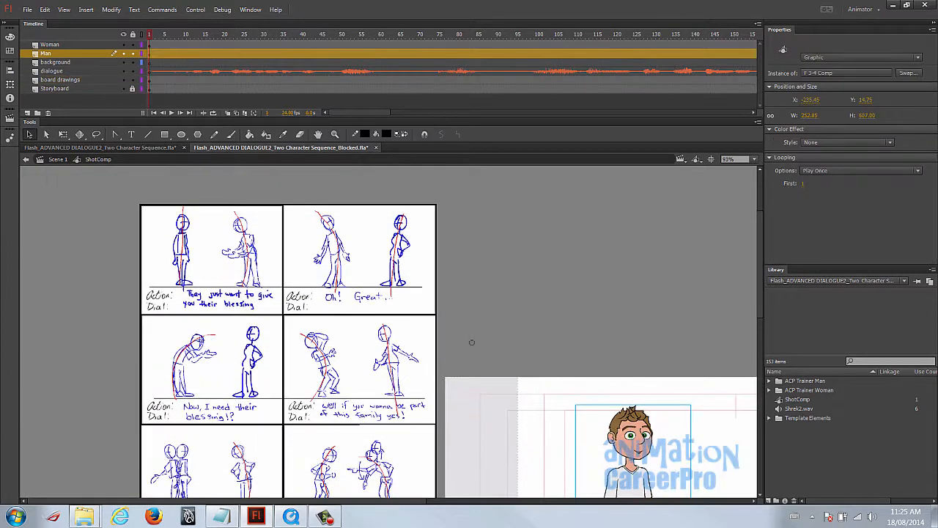
key("z")
left_click_drag(134, 193, 445, 343)
left_click_drag(301, 328, 403, 327)
key("v")
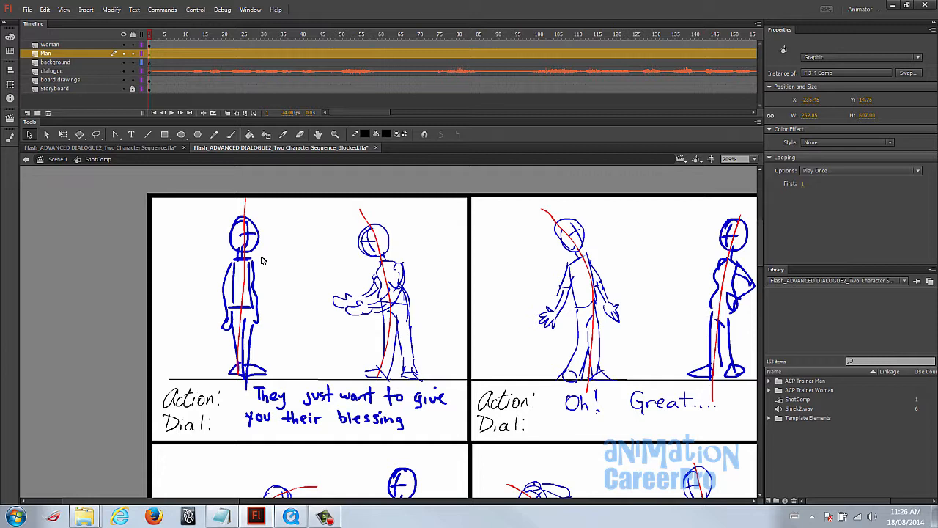
Play the dialogue from frame 1 and compare it with the "They just want to give you their blessing" panel.
left_click(151, 35)
key("Return")
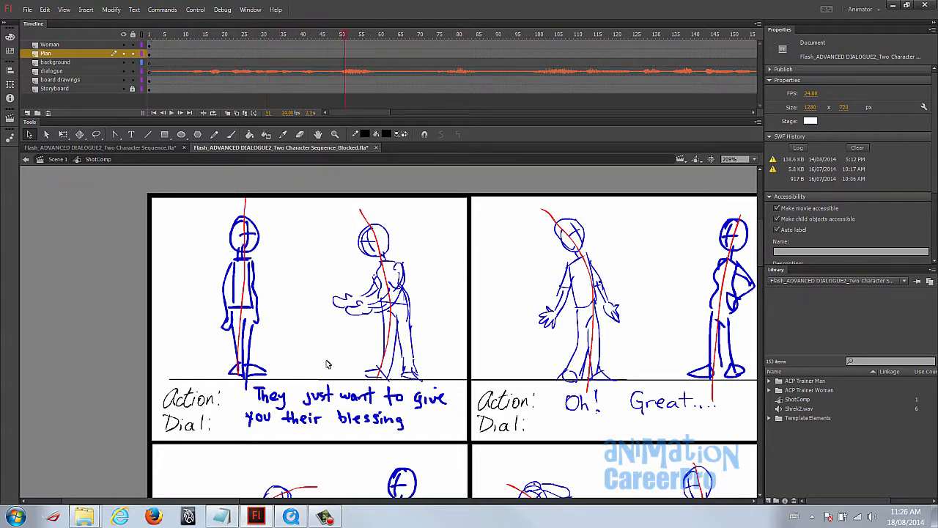
left_click_drag(355, 334, 345, 322)
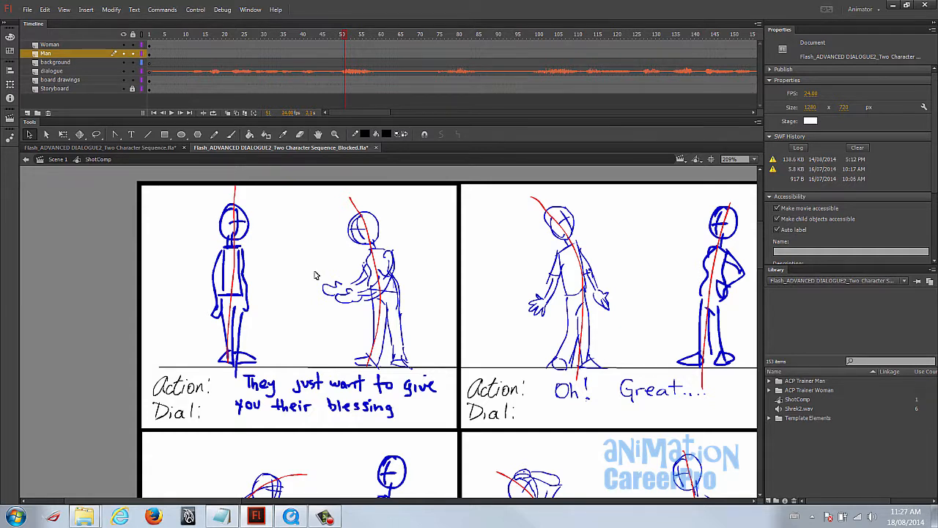
Replay the dialogue from near the start and compare it with the "Oh! Great...." storyboard panel.
left_click(159, 45)
key("Return")
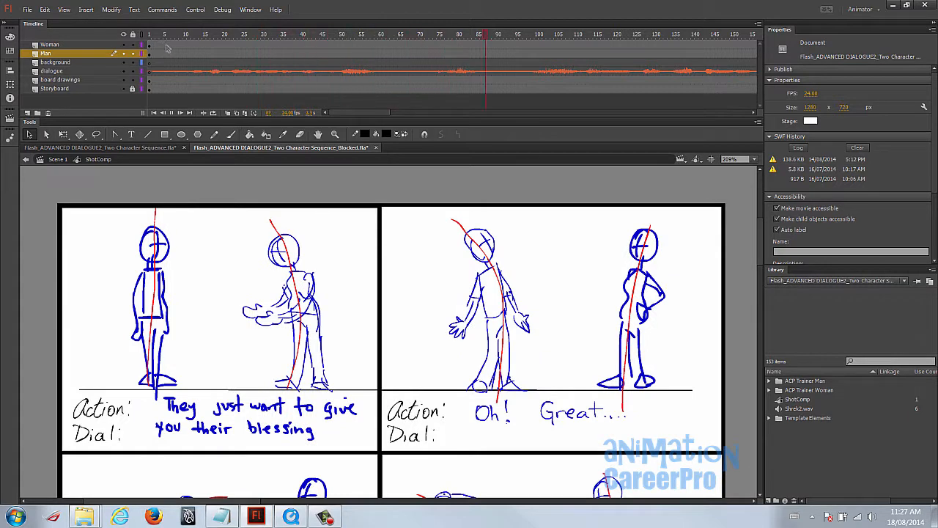
left_click_drag(578, 409, 498, 385)
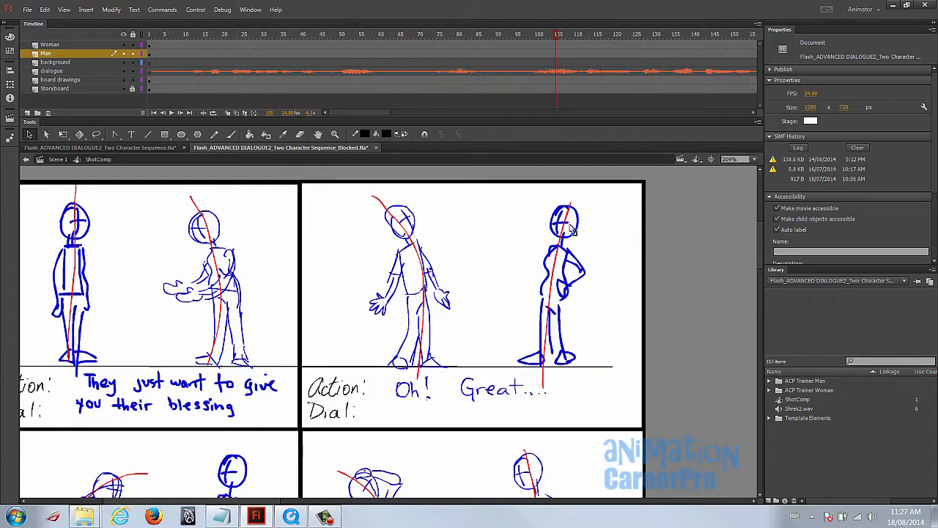
left_click_drag(436, 247, 484, 226)
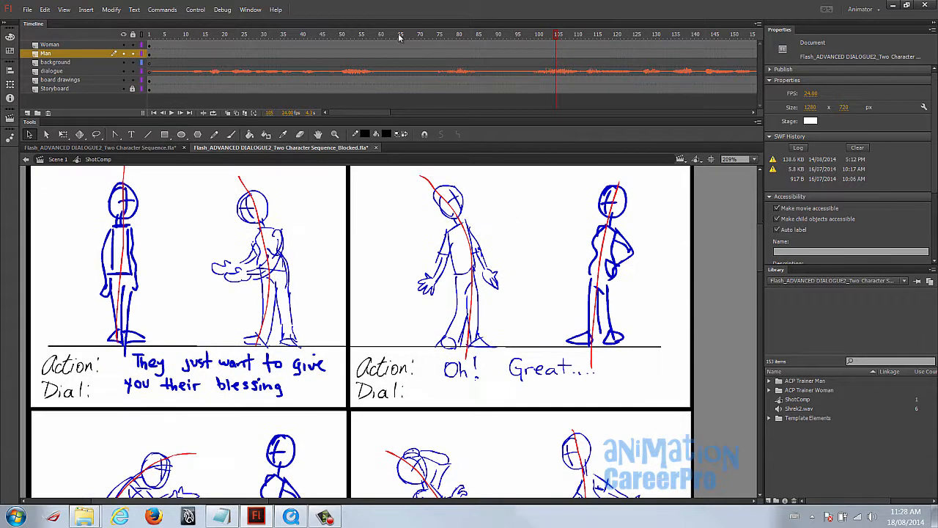
Play the dialogue from about frame 69 and compare it with the "Now, I need their blessing!?" storyboard panel.
left_click_drag(464, 324, 557, 146)
left_click(415, 38)
key("Return")
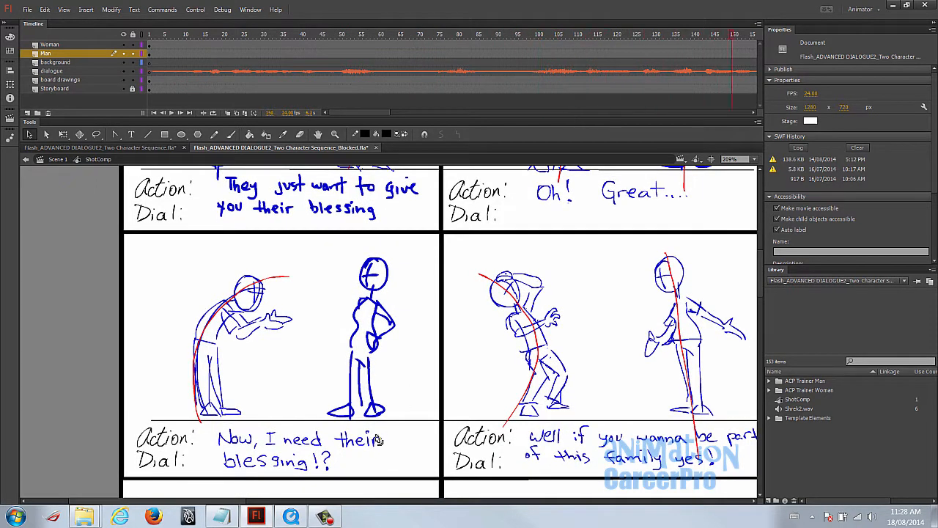
Examine the poses in the "Now, I need their blessing!?" storyboard panel up close.
left_click_drag(367, 407, 424, 325)
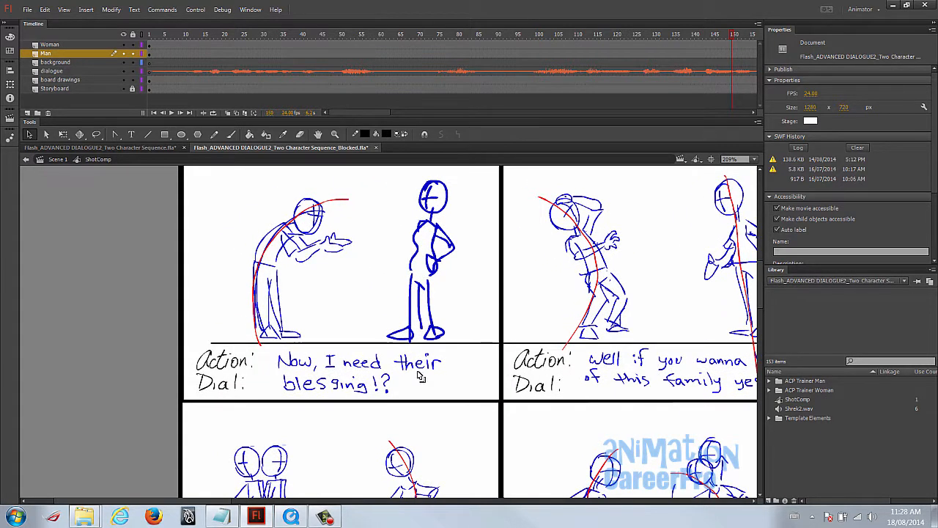
left_click_drag(384, 286, 366, 317)
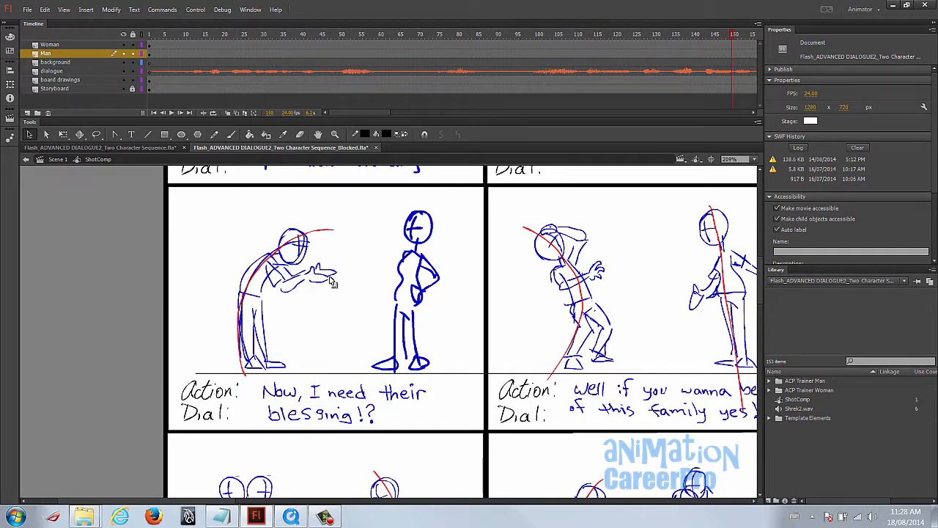
left_click_drag(331, 282, 290, 317)
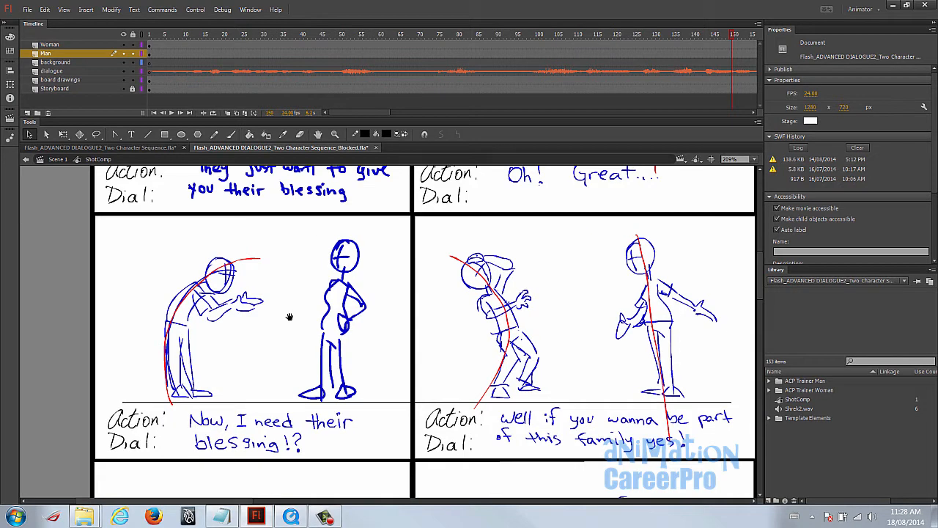
Play the dialogue from about frame 150 and compare it with the "Well if you wanna be part of this family yes!" panel.
left_click_drag(345, 113, 403, 117)
left_click_drag(628, 385, 450, 371)
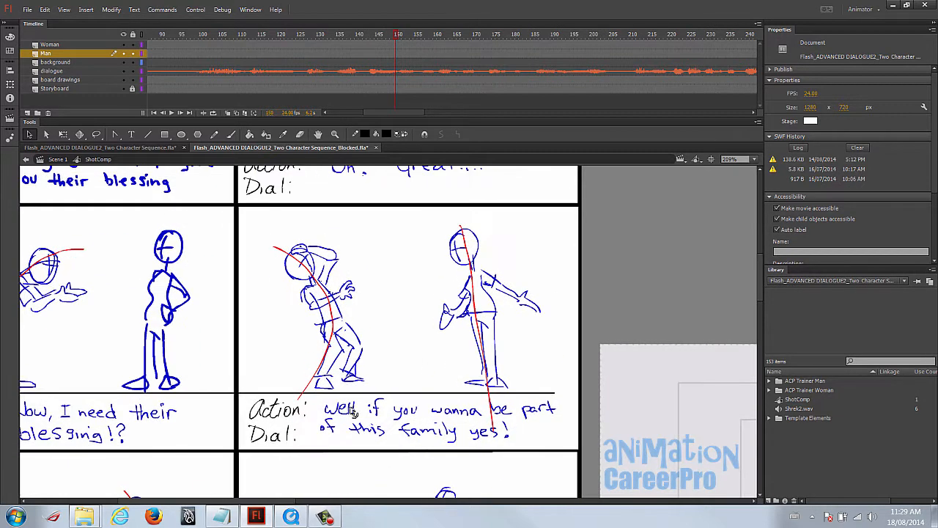
key("Return")
left_click_drag(324, 320, 395, 320)
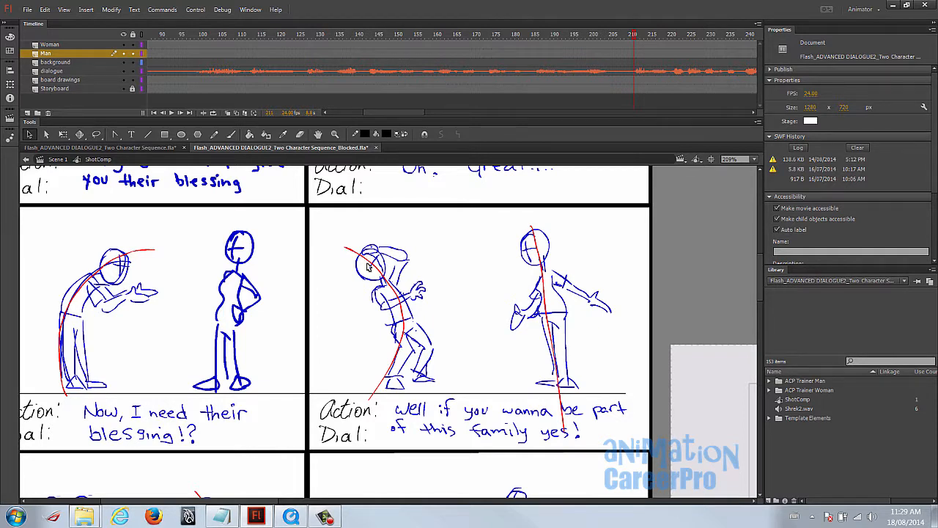
left_click_drag(424, 333, 487, 287)
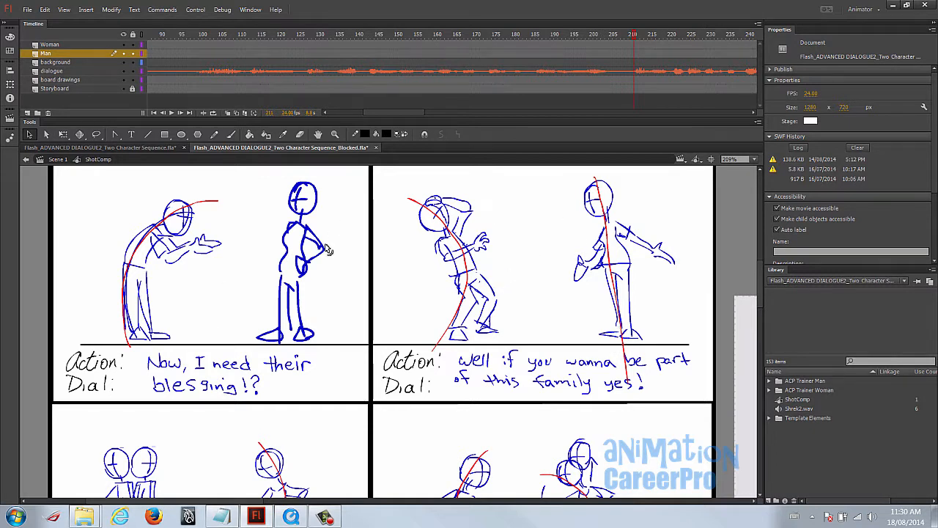
Play the dialogue from frame 260 and compare it with the "And who says I wanna be part of this family?" and "Ah, you did!" panels.
left_click_drag(520, 344, 566, 173)
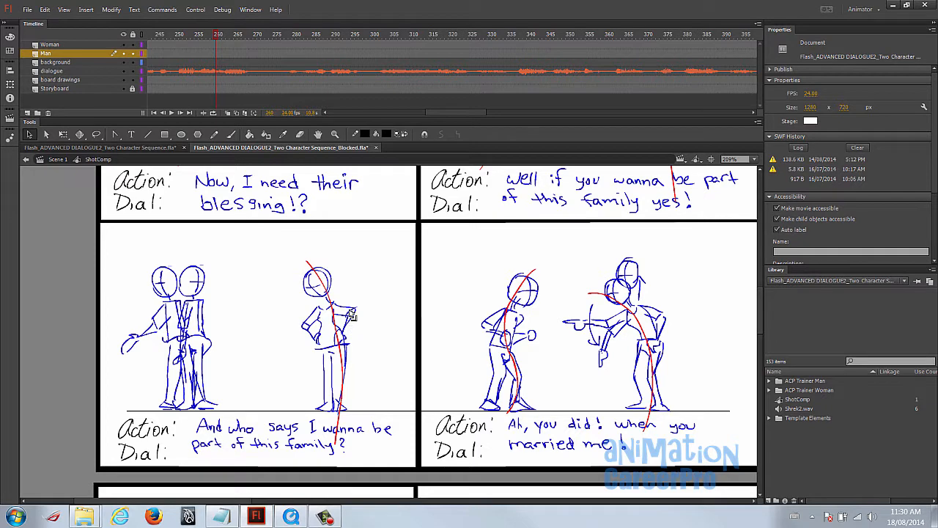
mouse_move(353, 295)
left_mouse_down()
mouse_move(339, 382)
mouse_move(322, 326)
mouse_move(340, 297)
mouse_move(319, 284)
left_mouse_up()
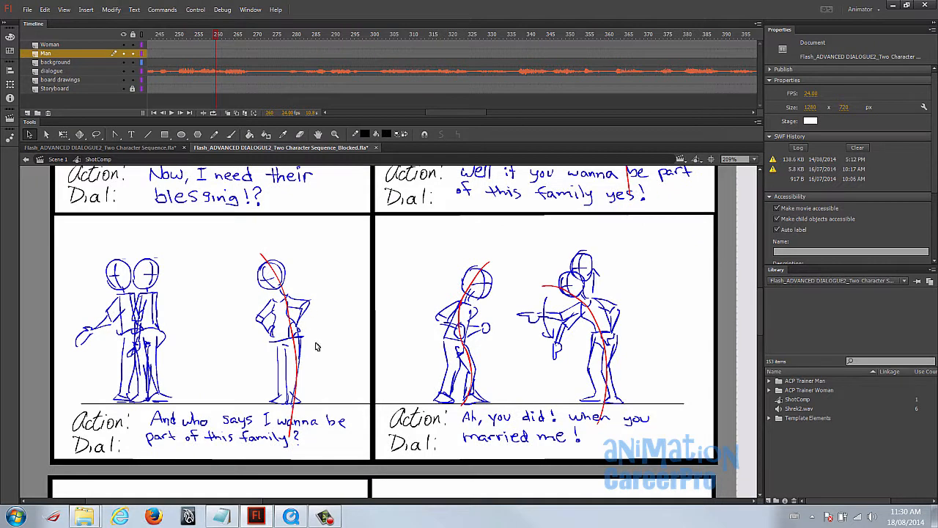
left_click_drag(521, 313, 408, 291)
key("Return")
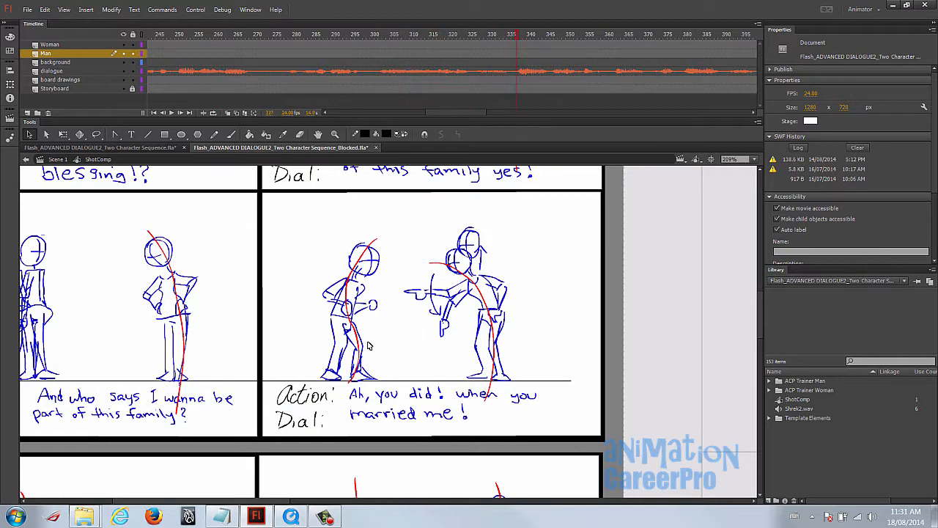
Play the dialogue from frame 337 and compare it with the "Well theres some fine print for ya!" storyboard panel.
scroll(364, 366, "left", 2)
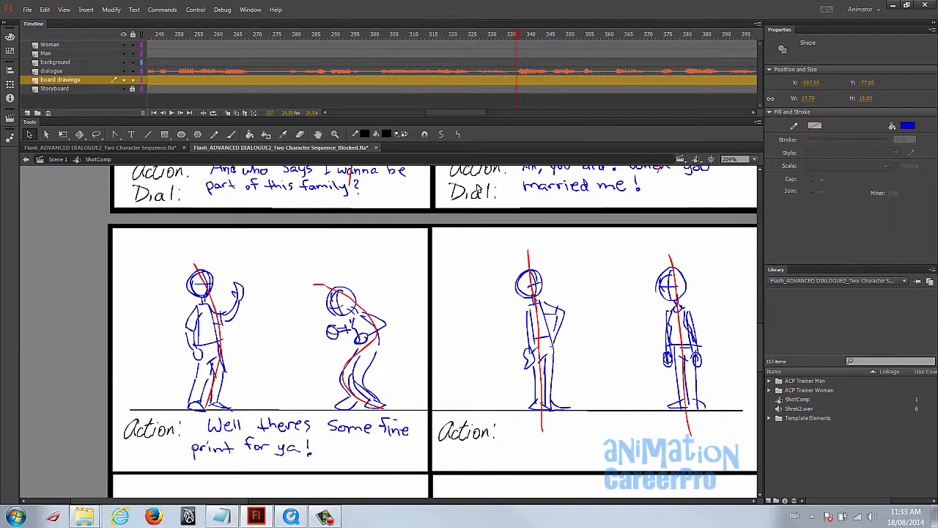
key("Return")
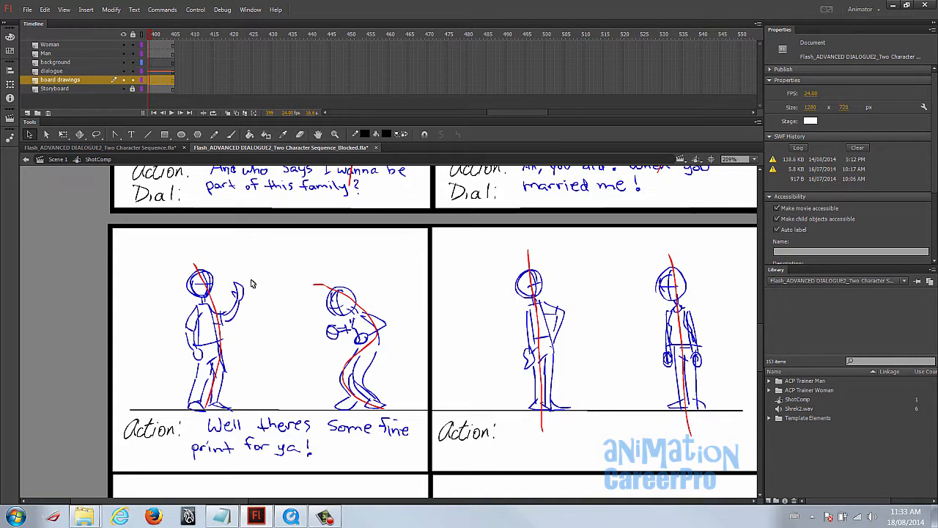
scroll(216, 291, "up", 3)
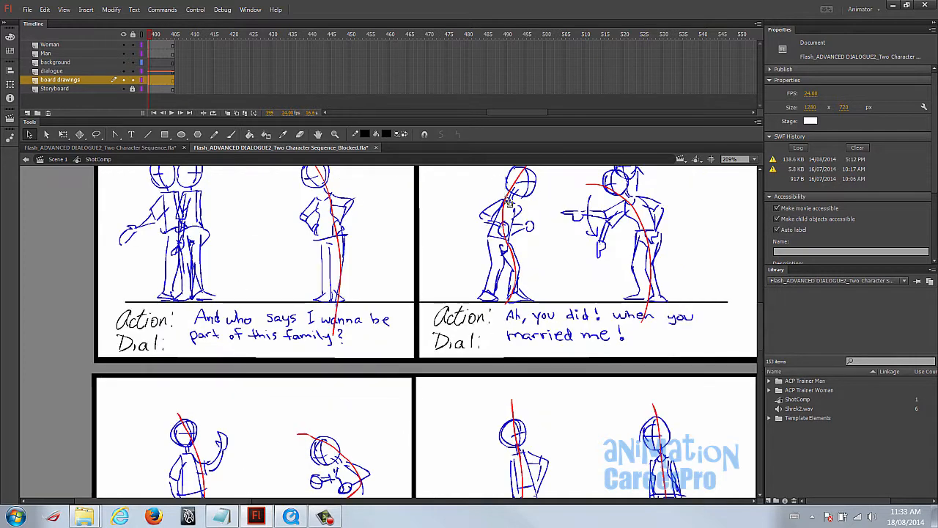
scroll(264, 242, "down", 3)
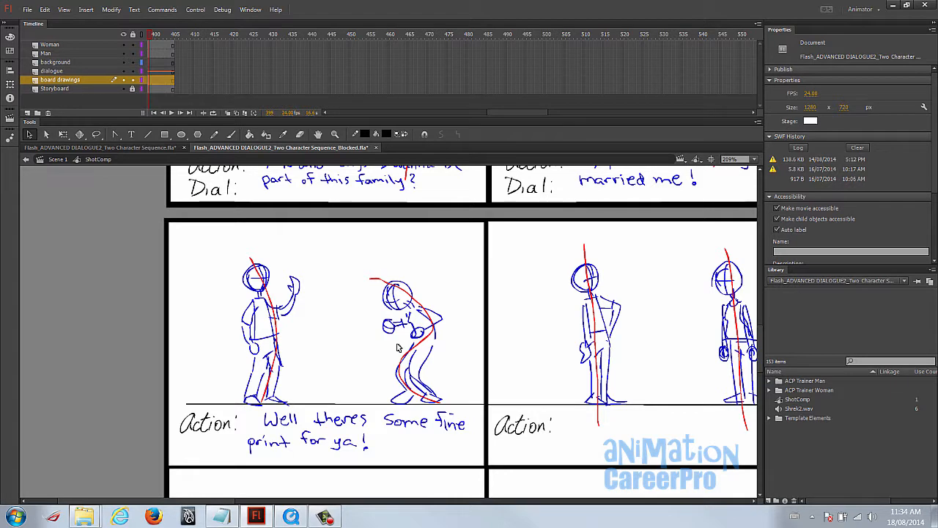
Examine the final storyboard panel of both standing characters, and bring the posed man and woman on the stage into view.
key("space")
left_click_drag(642, 318, 520, 318)
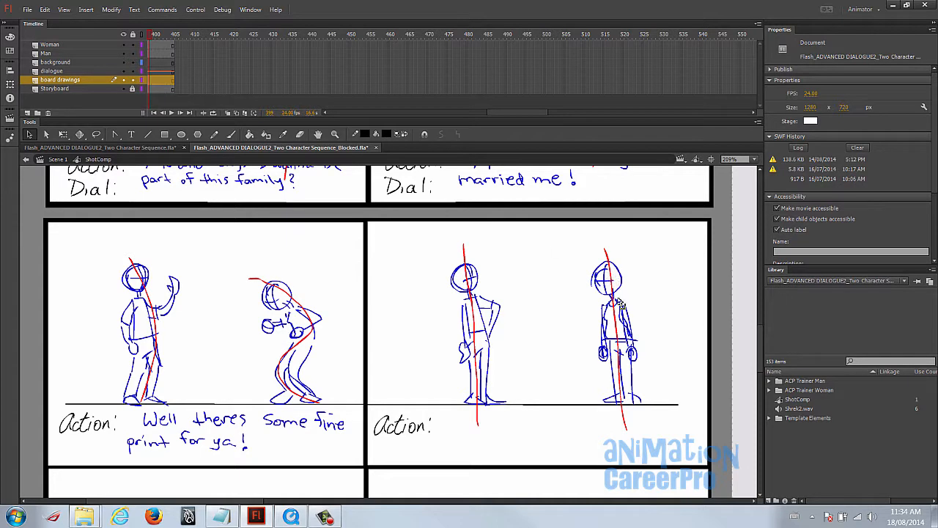
scroll(616, 301, "up", 1)
left_click_drag(616, 302, 662, 364)
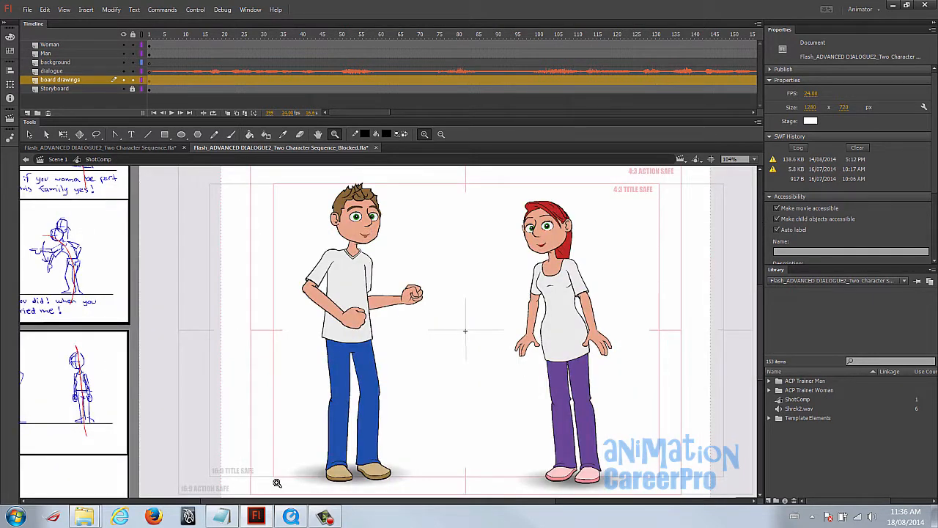
Preview the blocked sequence as a test movie and close the preview.
left_click(151, 35)
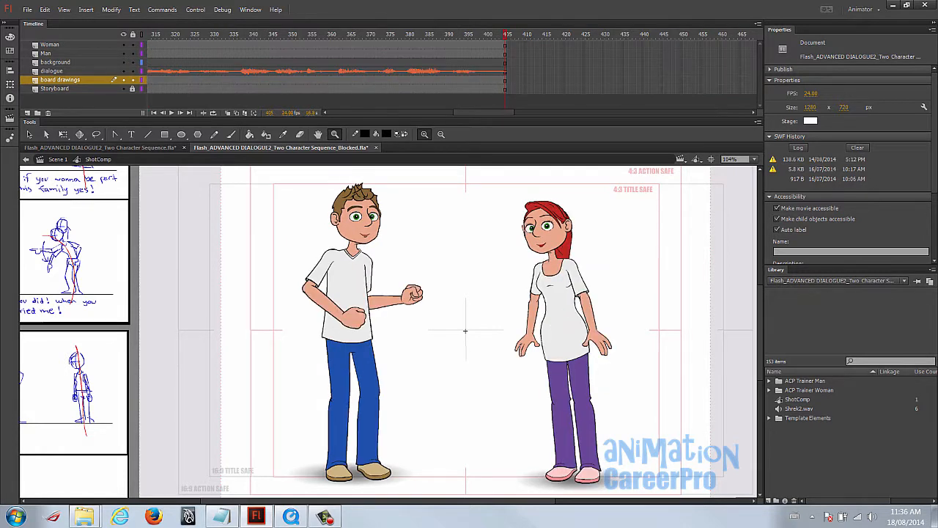
key("ctrl+Return")
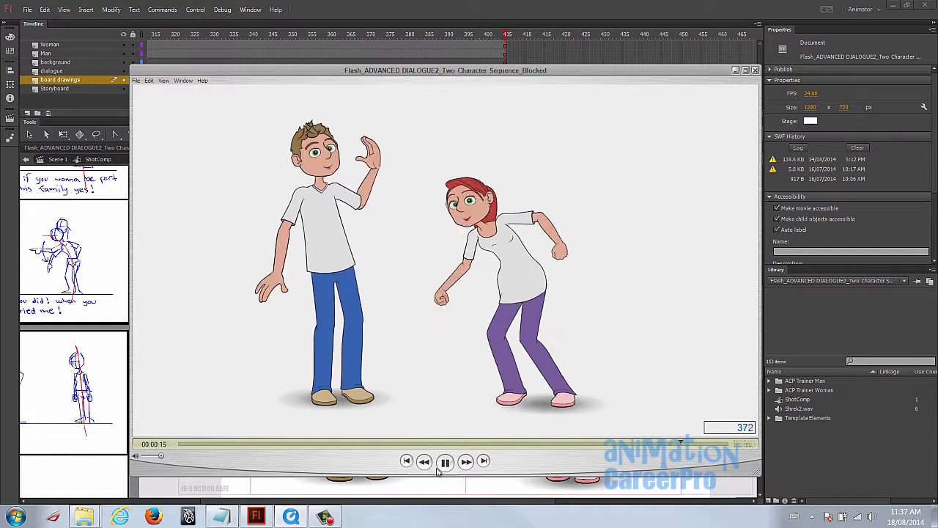
key("ctrl+w")
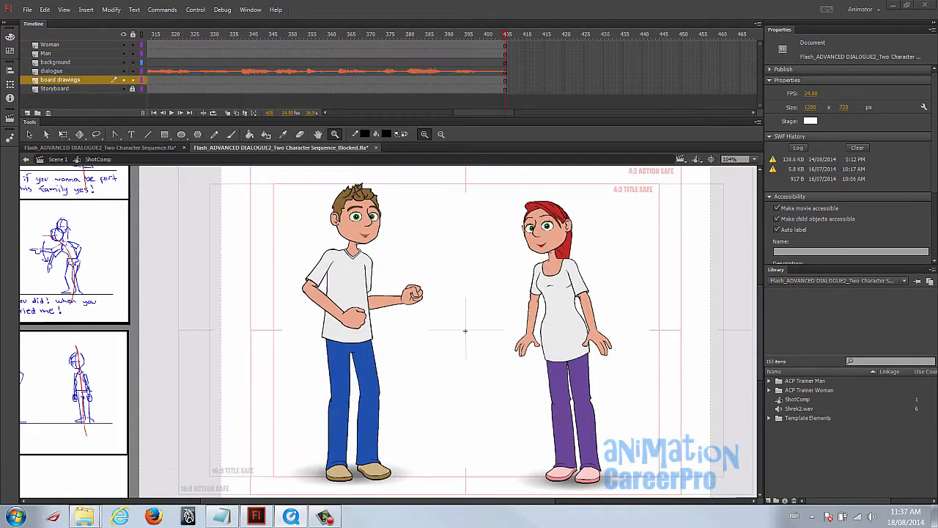
Open the man's nested symbol and look over its pose keyframes from frame 1.
left_click_drag(506, 113, 381, 113)
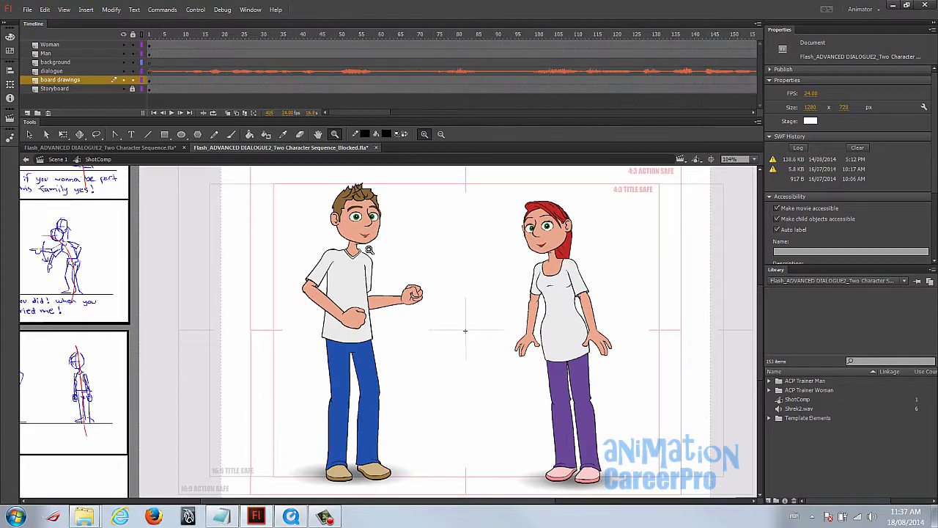
key("v")
double_click(362, 277)
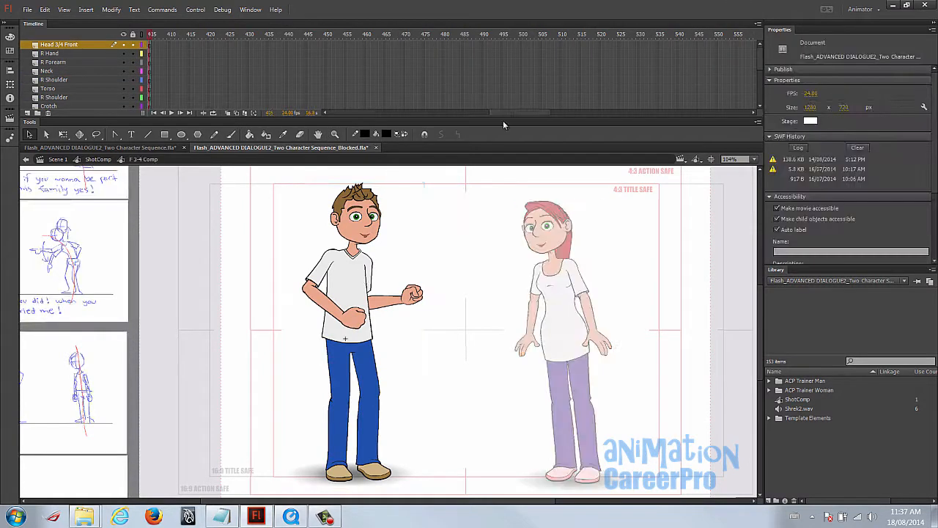
left_click_drag(516, 112, 346, 113)
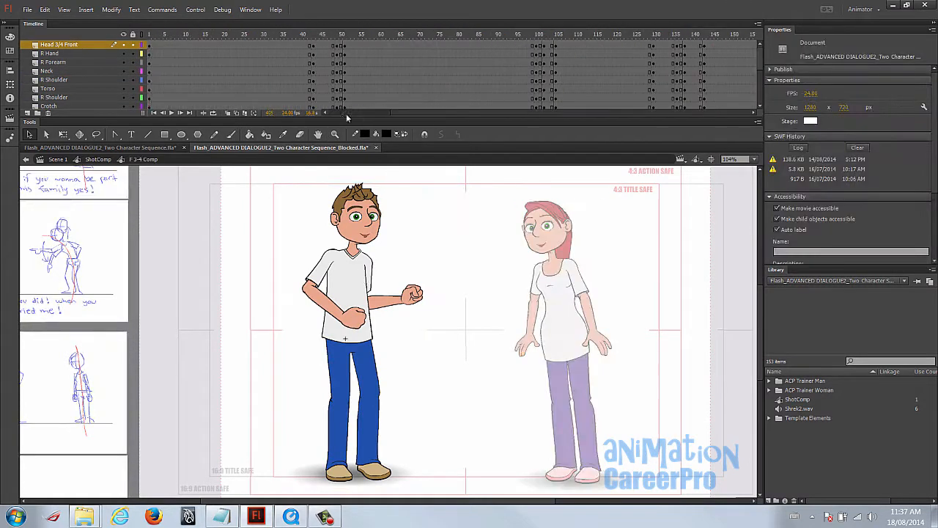
left_click(150, 35)
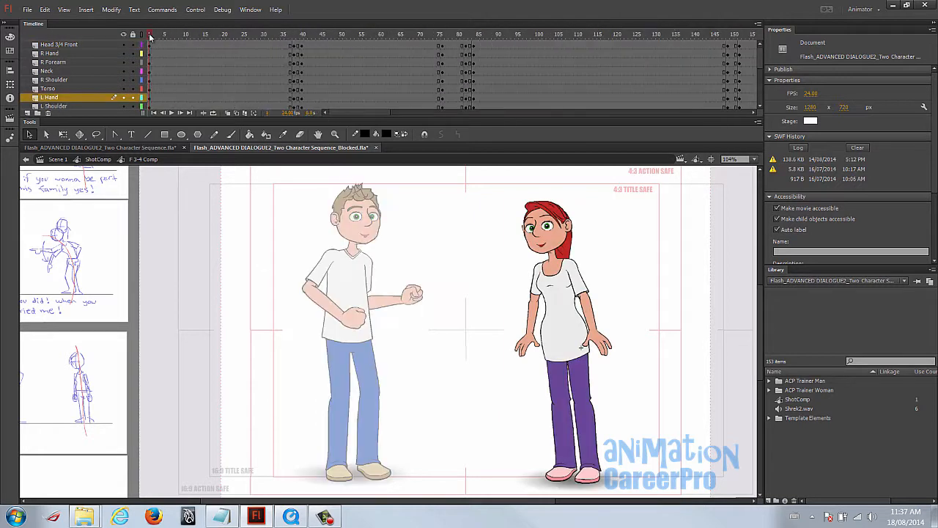
Play the woman's blocked poses from frame 1 and compare them with the top row of storyboard panels.
left_click(150, 36)
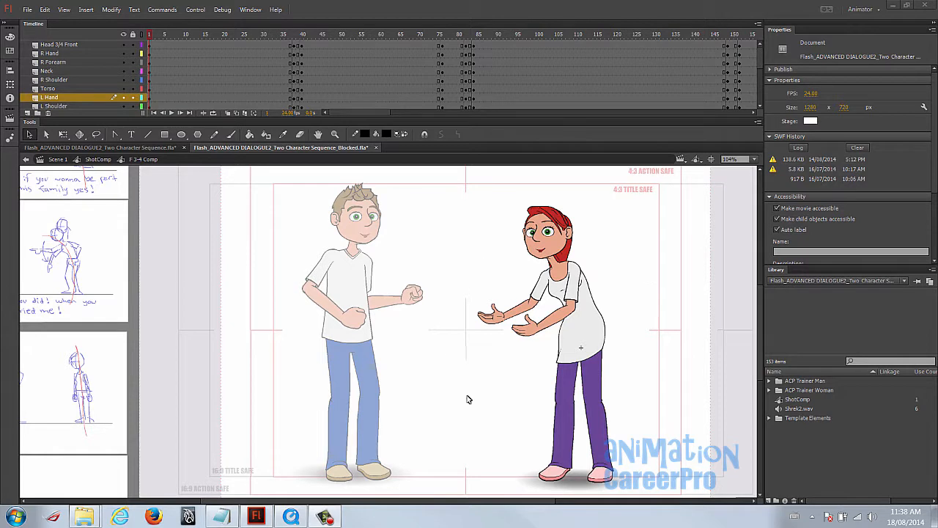
key("Return")
left_click_drag(81, 268, 239, 373)
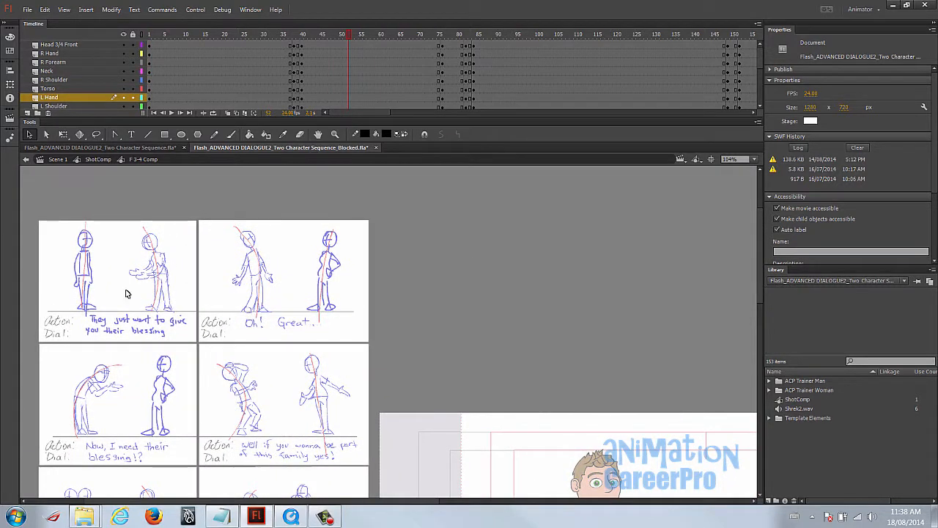
left_click_drag(619, 352, 418, 212)
left_click_drag(551, 430, 604, 449)
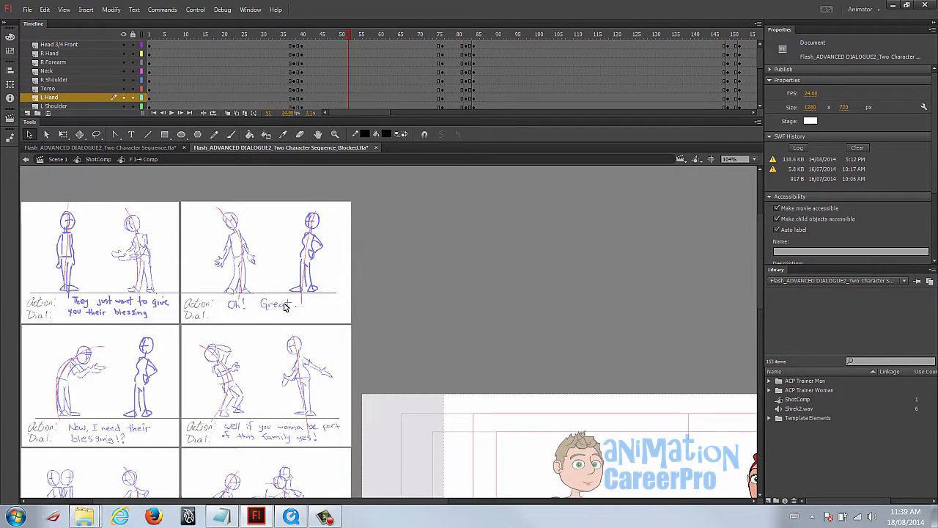
Go back to frame 1 and compare the woman's opening pose with the "Oh! Great...." storyboard panel.
left_click_drag(191, 38, 135, 49)
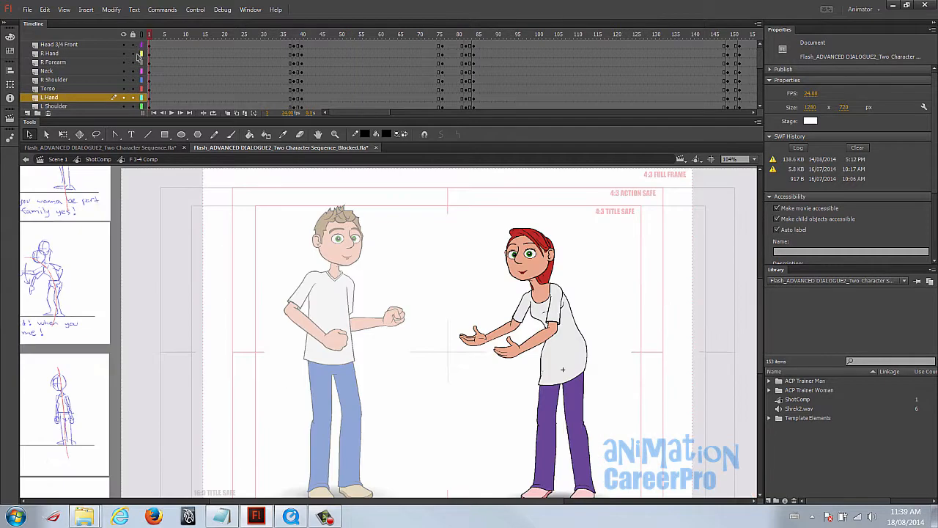
left_click_drag(73, 229, 244, 438)
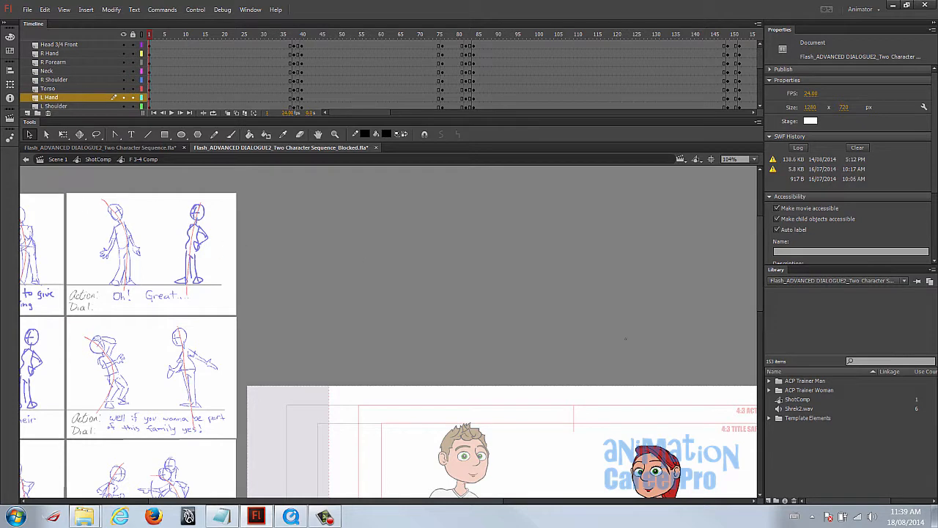
left_click_drag(612, 362, 459, 138)
Scrub through the woman's keyframes around frames 37 to 40 and examine the slight pose change on her layers.
left_click(388, 34)
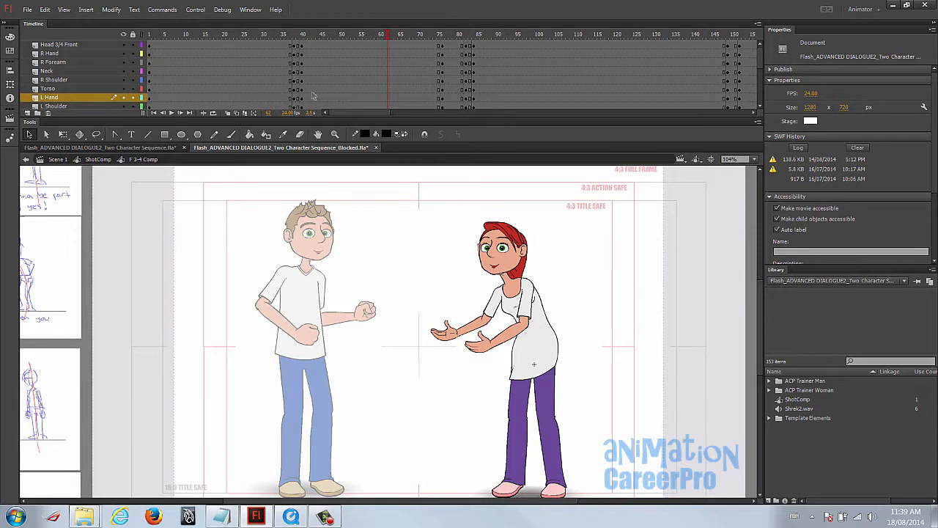
left_click_drag(264, 35, 301, 46)
left_click(304, 35)
left_click(302, 36)
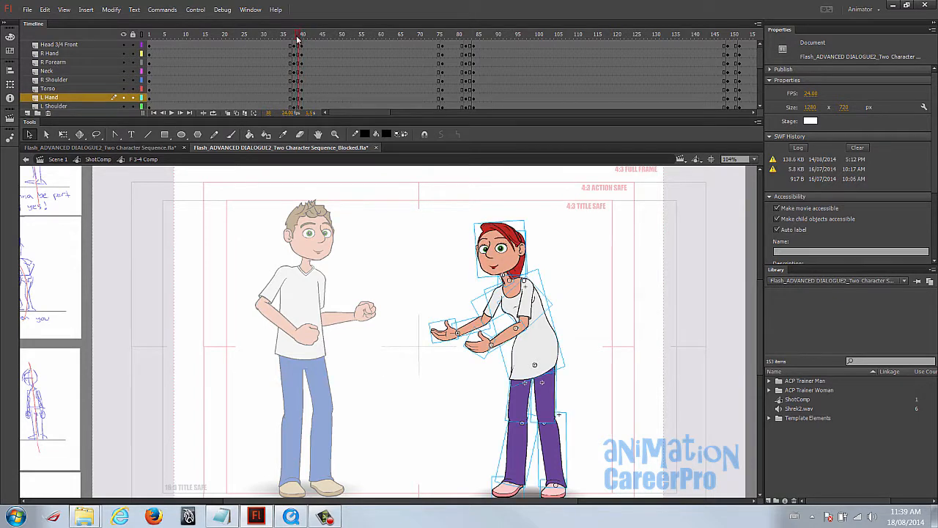
left_click(296, 37)
left_click_drag(291, 45, 292, 66)
left_click(305, 61)
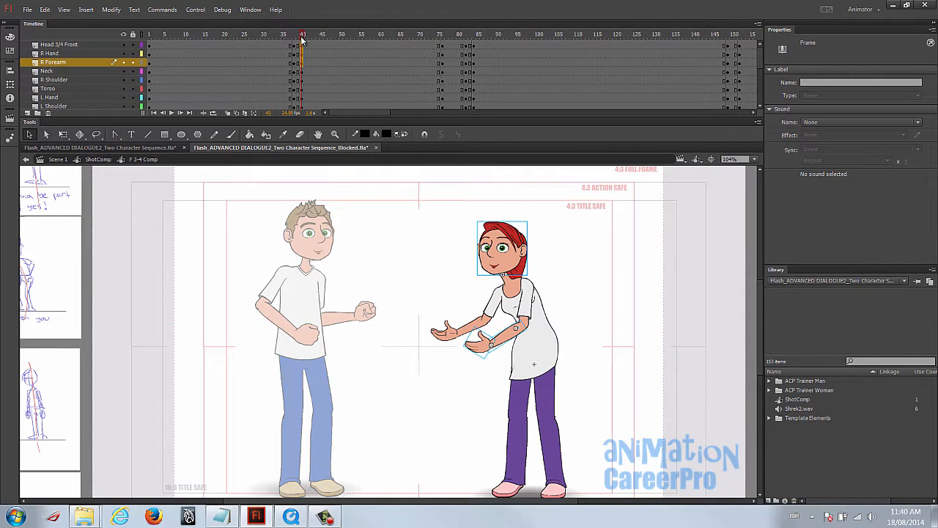
Insert keyframes at frame 45 across the woman's body-part layers.
left_click_drag(302, 38, 322, 40)
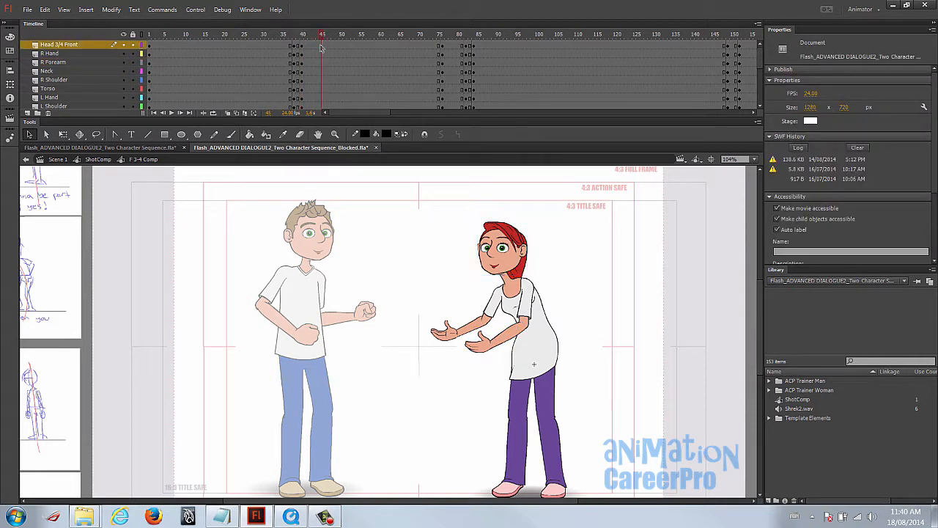
left_click(322, 46)
scroll(320, 70, "down", 5)
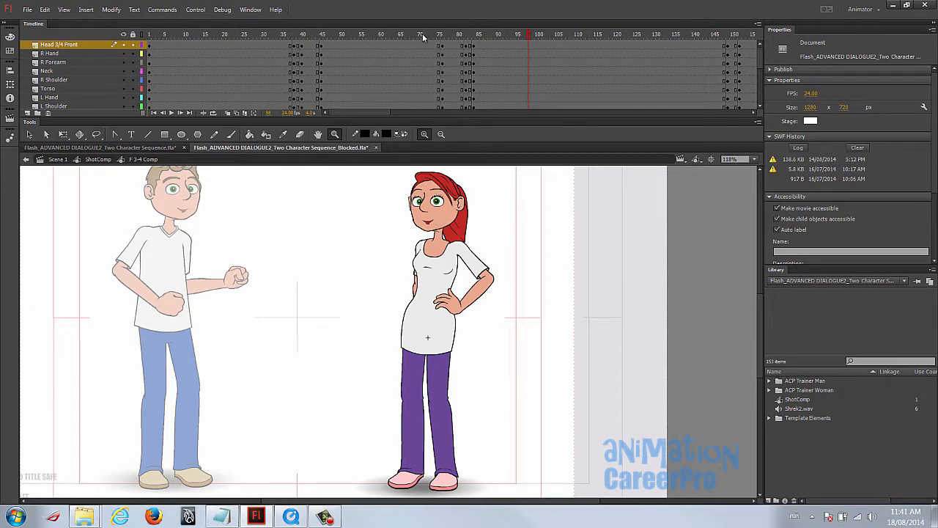
Scrub between frames 76 and 79 and examine the woman's left thigh, knee and shoe keyframes as her foot lifts.
left_click_drag(382, 34, 456, 88)
scroll(445, 62, "down", 3)
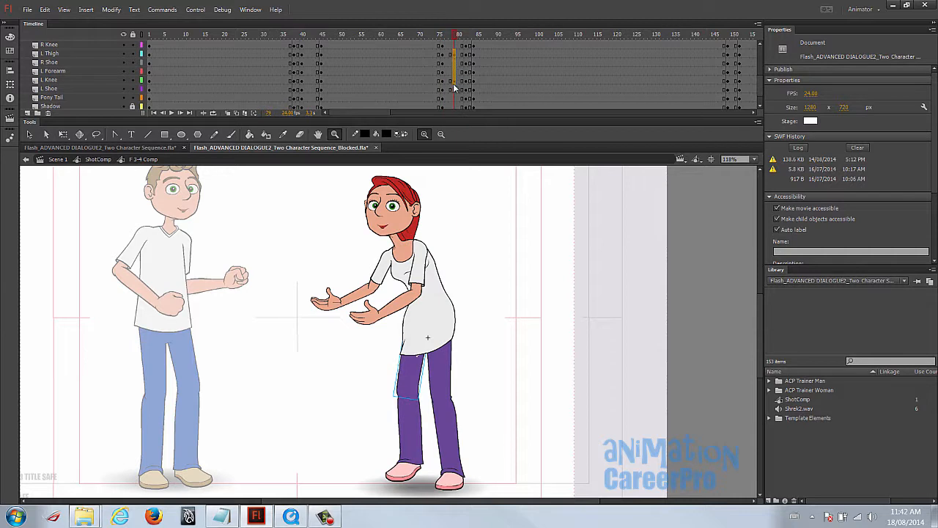
left_click(436, 34)
left_click_drag(436, 35, 457, 43)
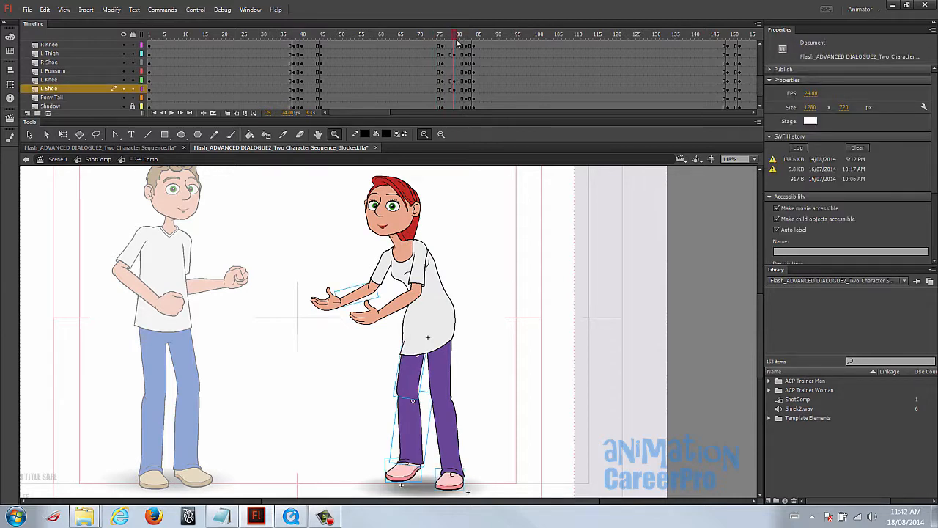
left_click(441, 34)
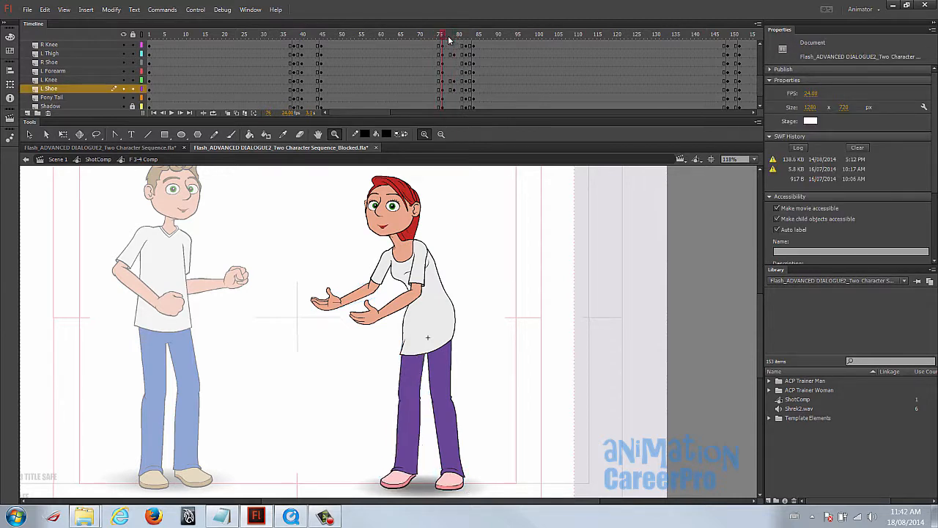
Scrub the woman's keyframes from frame 82 to 84 and compare her crouched anticipation with the hand-on-hip pose.
left_click(467, 35)
mouse_move(464, 37)
left_mouse_down()
mouse_move(455, 38)
mouse_move(467, 38)
left_mouse_up()
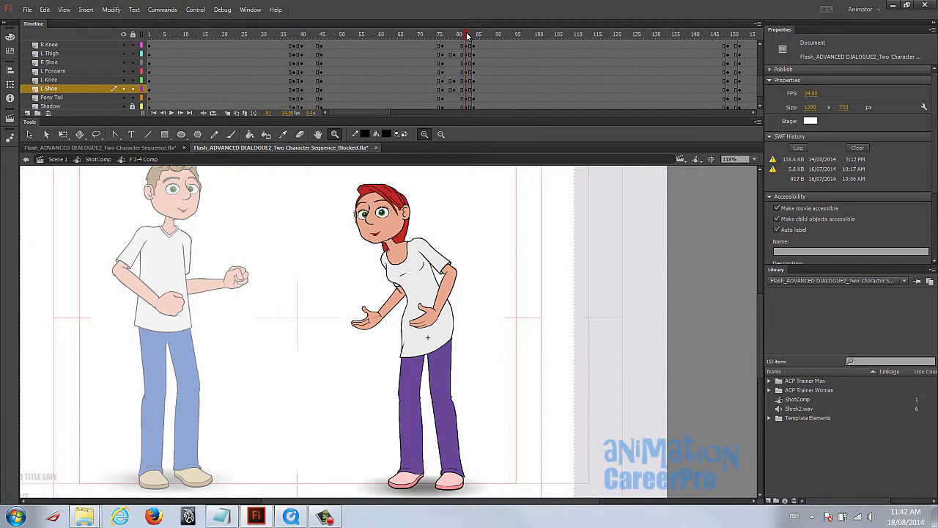
left_click_drag(463, 38, 468, 40)
left_click_drag(465, 39, 466, 39)
left_click(475, 35)
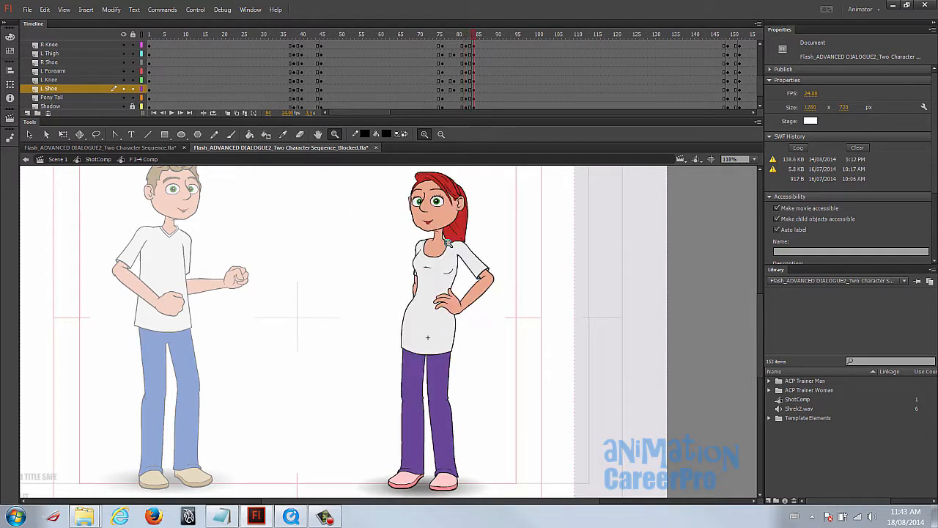
key("comma")
key("period")
Insert keyframes at frame 88 across the woman's body-part layers.
left_click(489, 97)
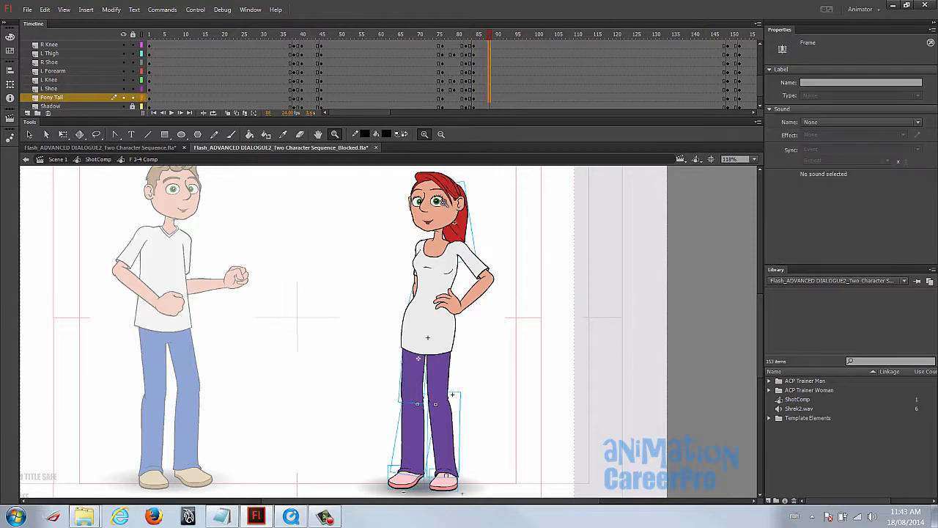
key("ctrl+z")
left_click(489, 48)
scroll(489, 60, "down", 8)
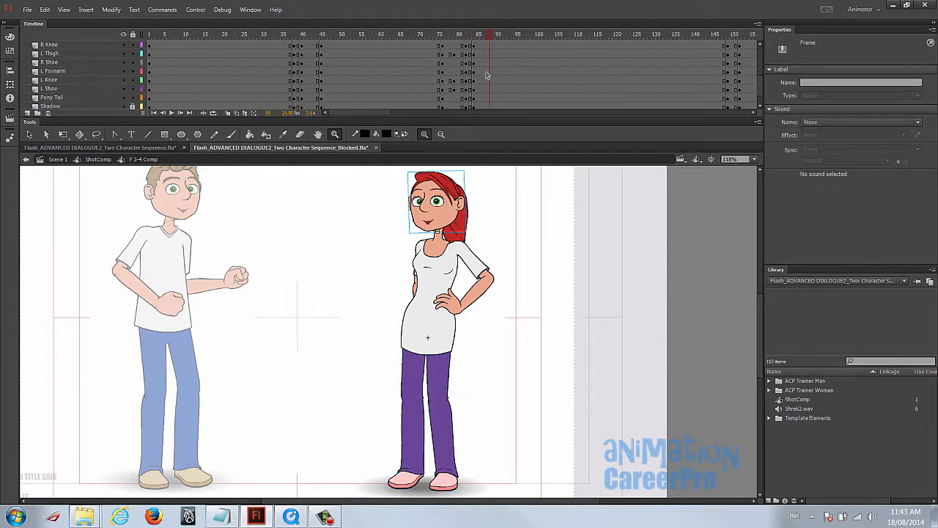
left_click(490, 82, "shift")
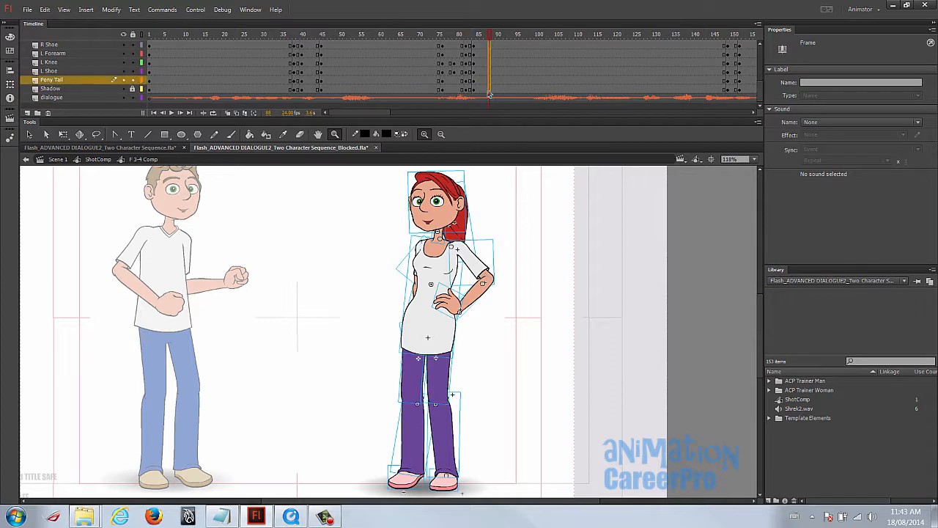
key("F6")
Turn on onion skinning at frame 84 and compare the woman's hand-on-hip pose with her preceding anticipation pose.
left_click(477, 35)
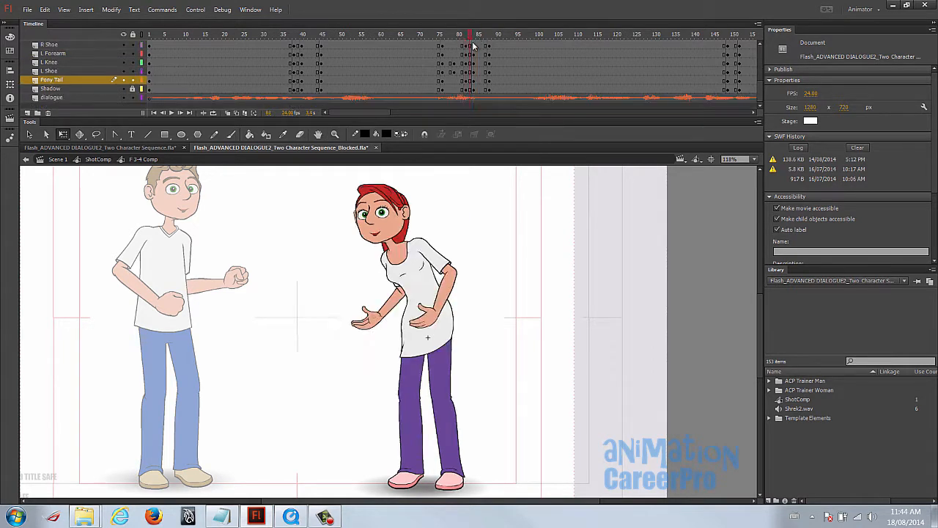
left_click_drag(473, 46, 476, 47)
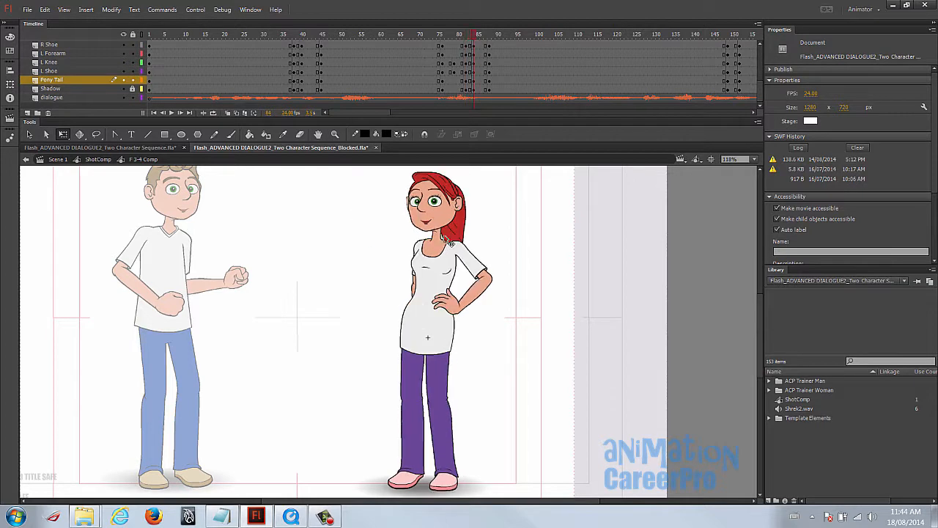
left_click(230, 112)
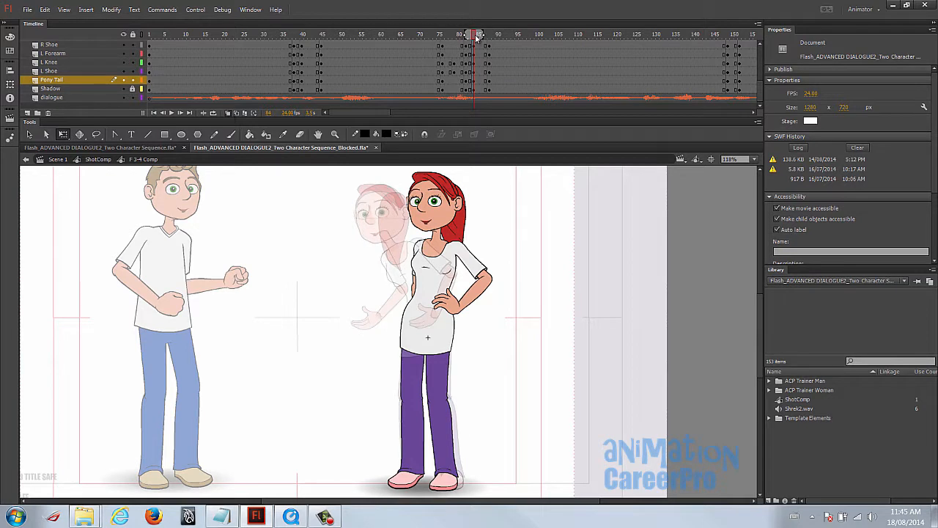
left_click_drag(478, 37, 489, 39)
Step through the woman's poses at frames 76, 82, 84 and 88, and play the dialogue onward from there.
left_click_drag(382, 113, 404, 117)
left_click(231, 39)
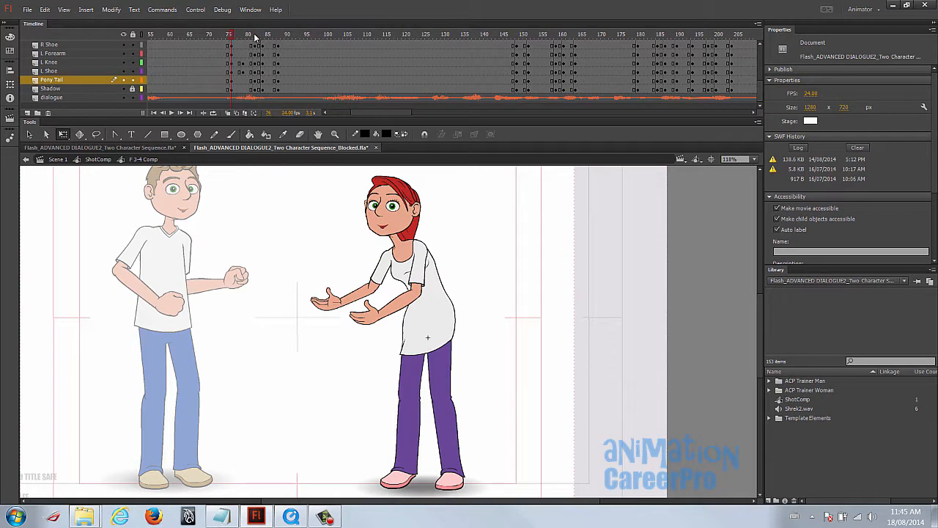
left_click(256, 34)
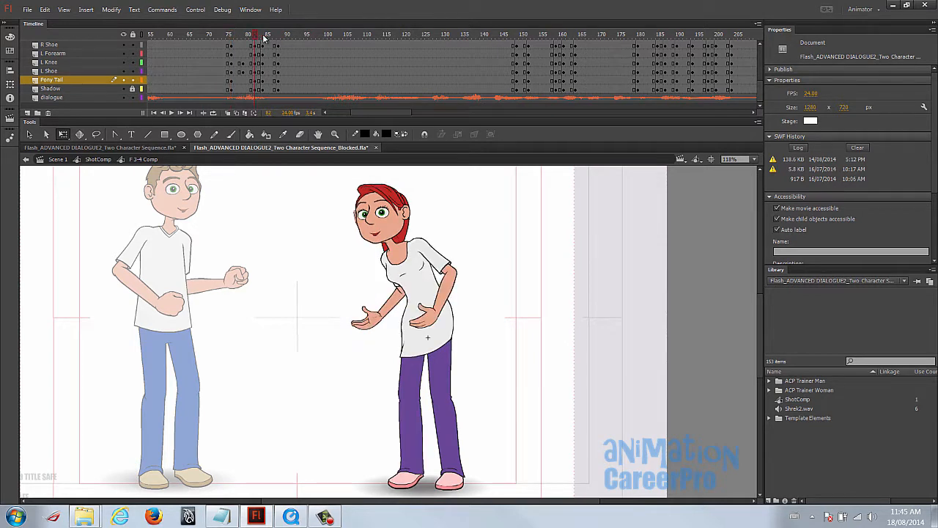
left_click(264, 35)
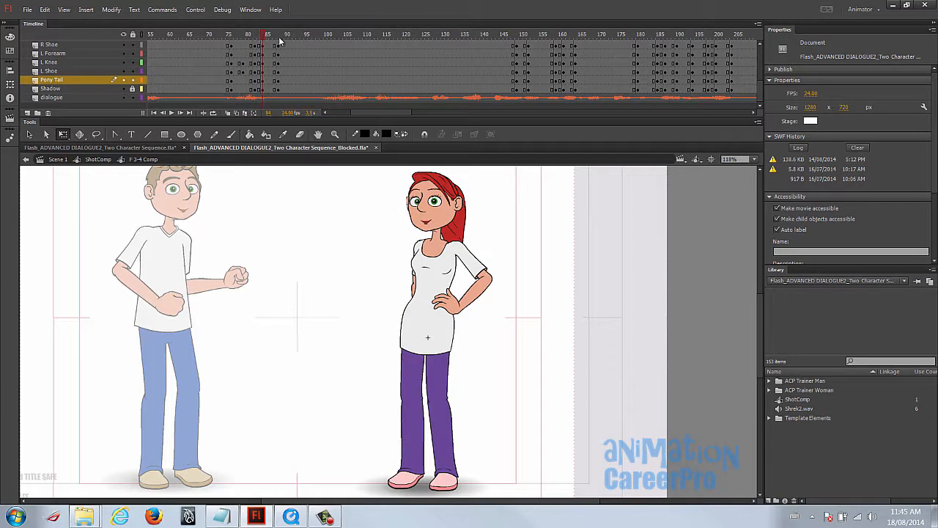
left_click(279, 37)
key("Return")
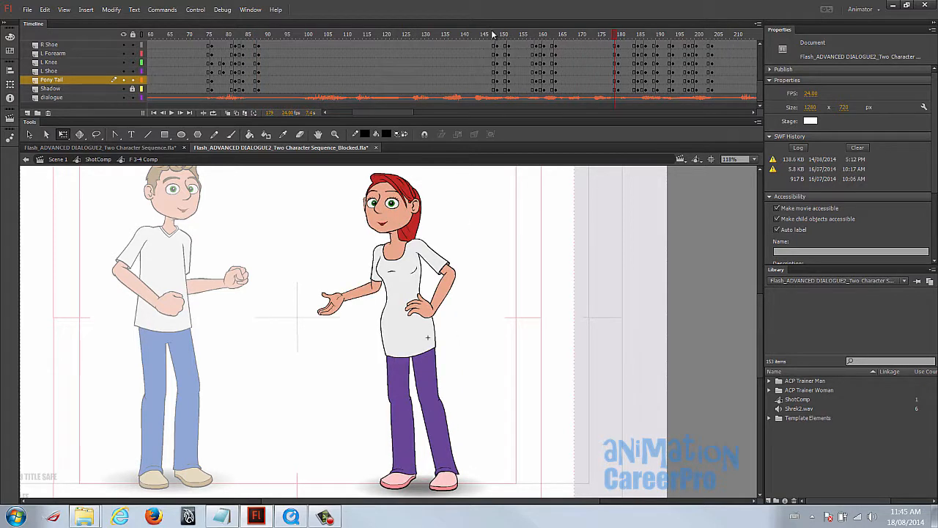
Compare the woman's poses around frames 147 to 166 with the "Well if you wanna be part of this family yes!" storyboard panel.
left_click_drag(396, 112, 411, 113)
left_click_drag(370, 35, 449, 49)
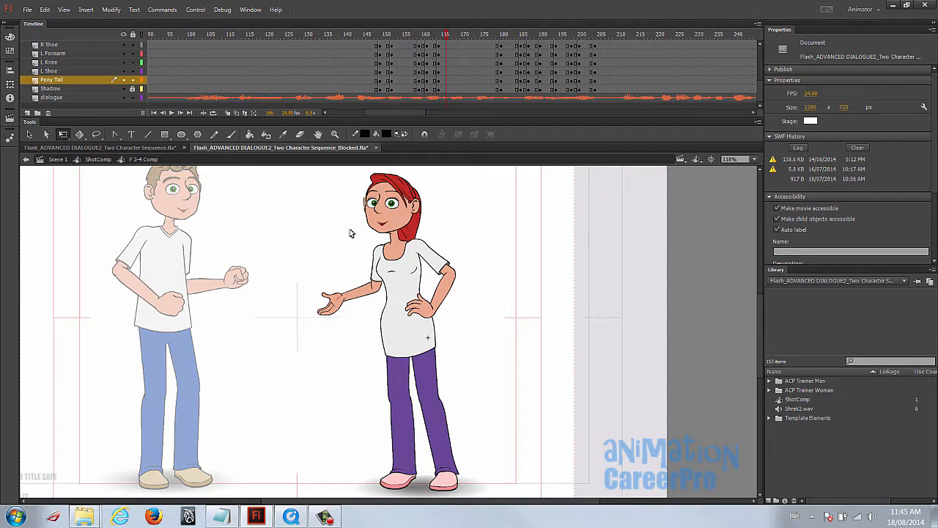
mouse_move(280, 241)
left_mouse_down()
mouse_move(590, 293)
mouse_move(580, 335)
mouse_move(580, 433)
left_mouse_up()
key("z")
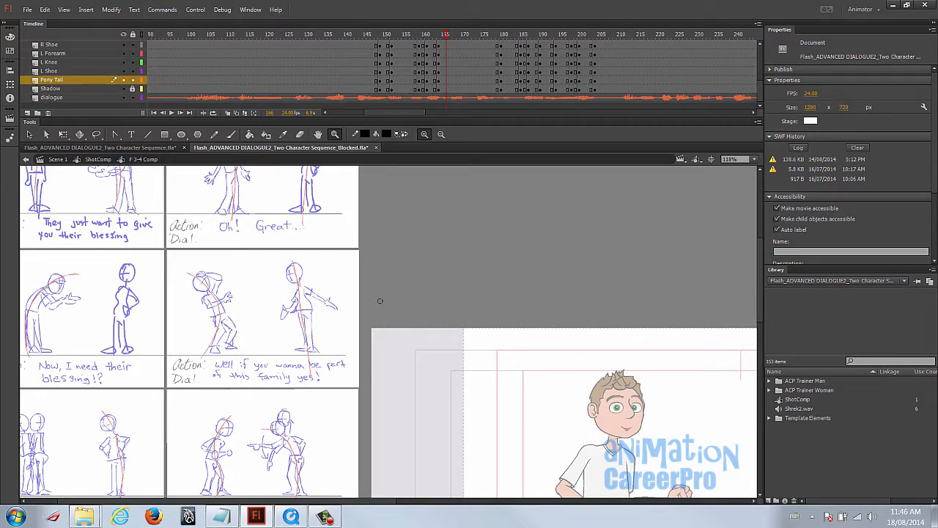
left_click_drag(656, 360, 290, 230)
left_click_drag(381, 37, 444, 37)
key("Return")
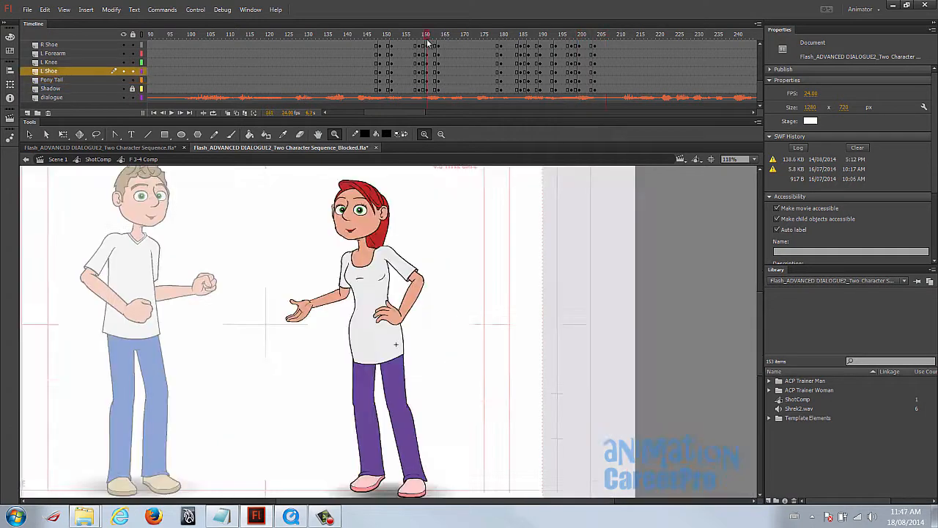
Scrub between frames 160 and 164 and examine the woman's shoe and leg positions as she settles.
left_click_drag(424, 44, 426, 49)
left_click(424, 46)
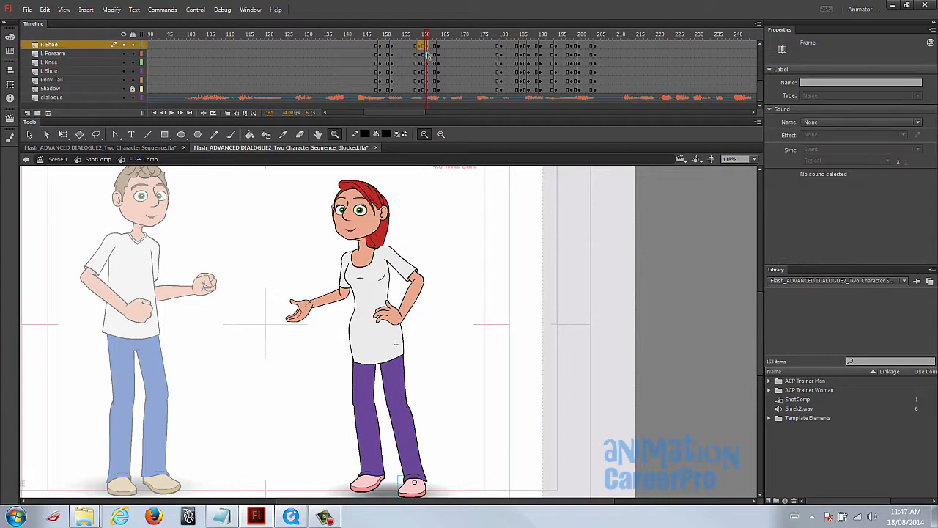
left_click(428, 35)
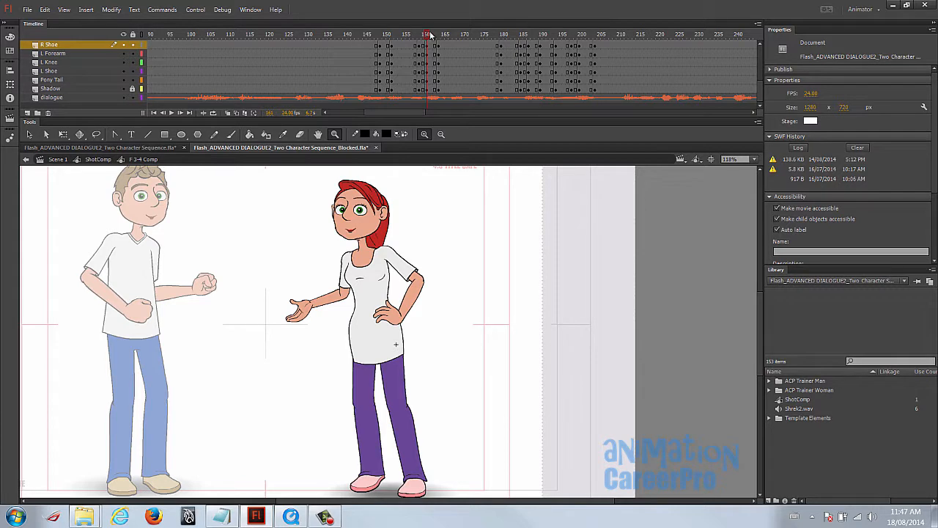
left_click(422, 41)
left_click(429, 37)
left_click_drag(429, 38, 441, 41)
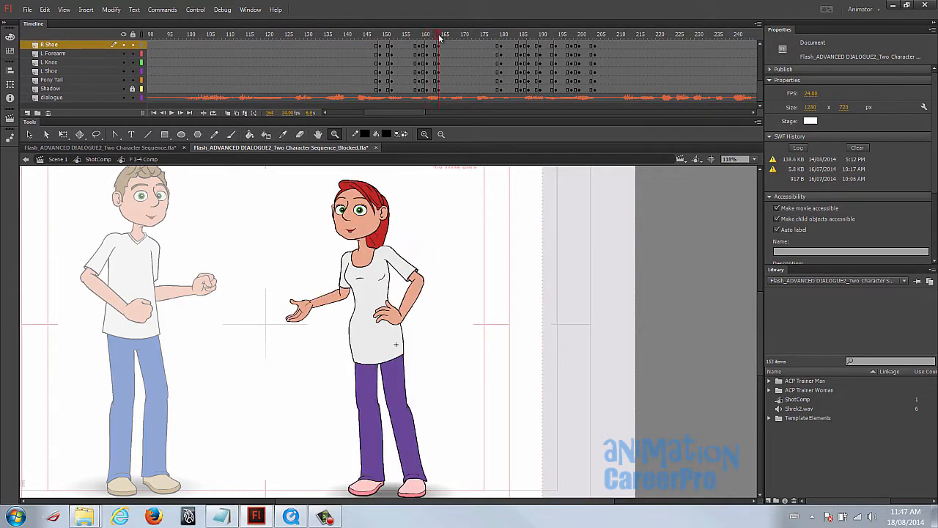
Examine the woman's open-arm gesture from frame 187 to its settled pose at frame 190, and play it back.
left_click_drag(441, 34, 530, 39)
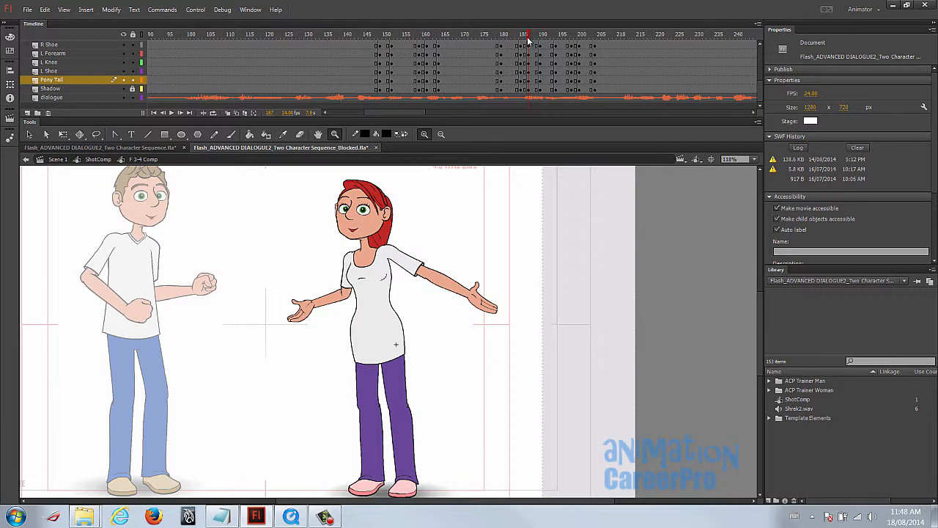
mouse_move(528, 41)
left_mouse_down()
mouse_move(502, 42)
mouse_move(540, 44)
mouse_move(529, 39)
left_mouse_up()
left_click(522, 38)
mouse_move(530, 36)
left_mouse_down()
mouse_move(541, 37)
mouse_move(517, 35)
mouse_move(541, 42)
left_mouse_up()
key("v")
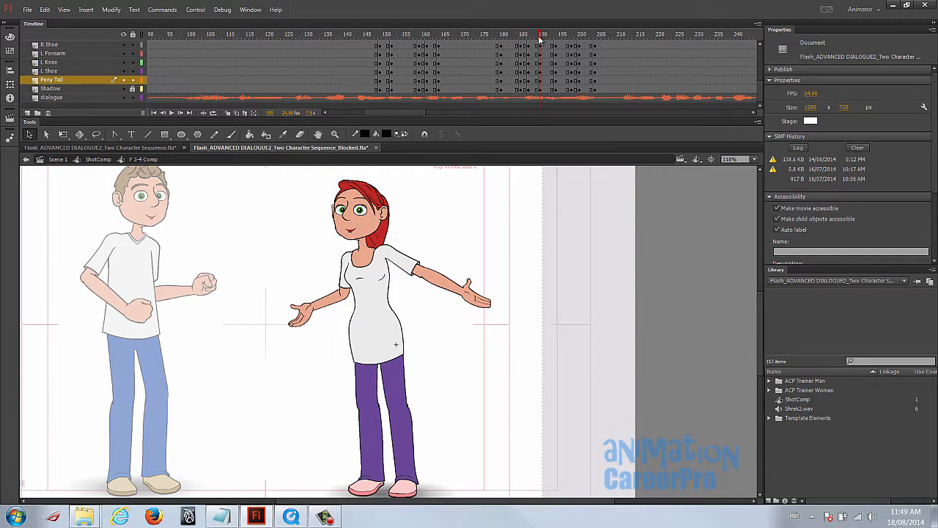
mouse_move(540, 39)
left_mouse_down()
mouse_move(533, 41)
mouse_move(542, 43)
left_mouse_up()
key("Return")
Step through frames 198, 200 and 204 to examine the woman's move into her hands-on-hips pose.
left_click(573, 38)
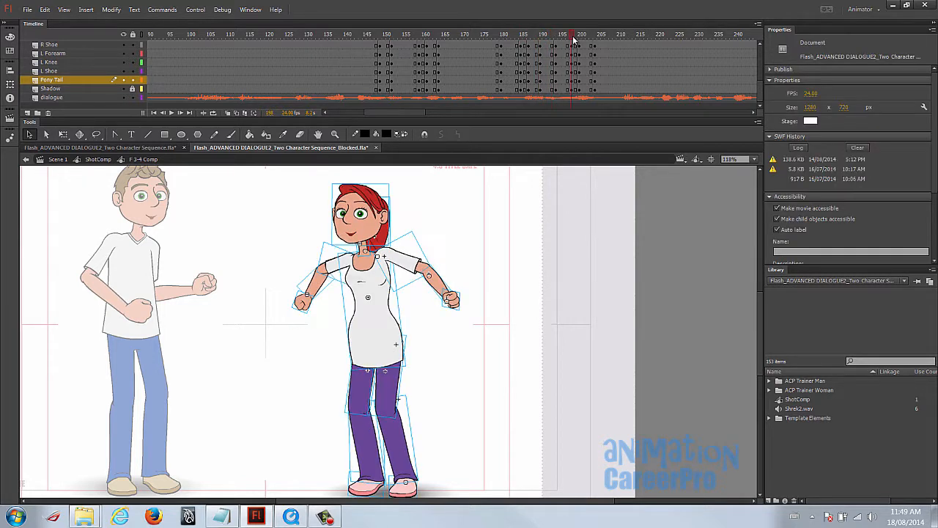
left_click(573, 39)
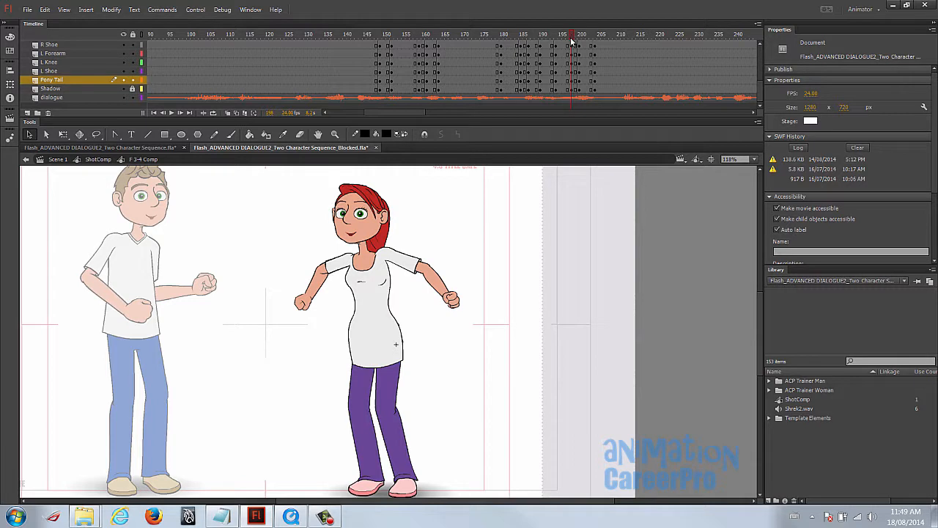
left_click(580, 39)
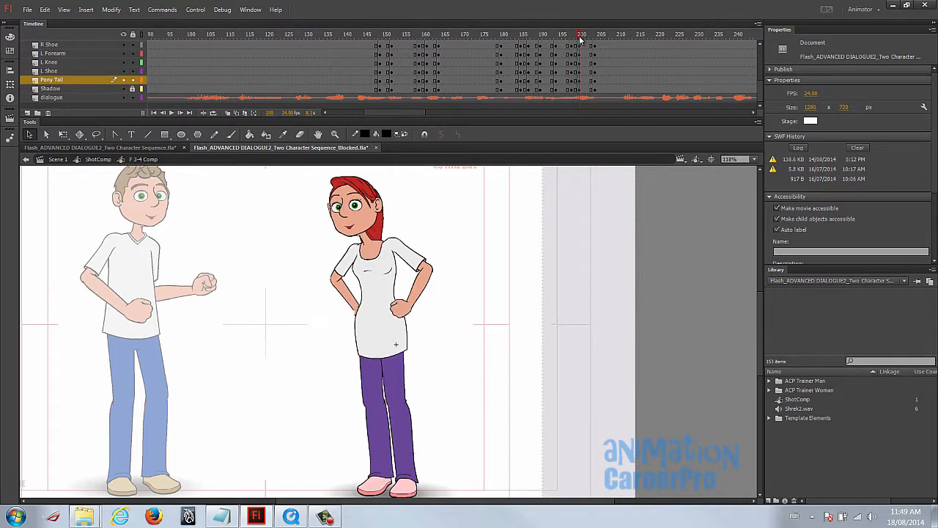
mouse_move(586, 40)
left_mouse_down()
mouse_move(595, 40)
mouse_move(570, 40)
mouse_move(580, 38)
left_mouse_up()
left_click(596, 36)
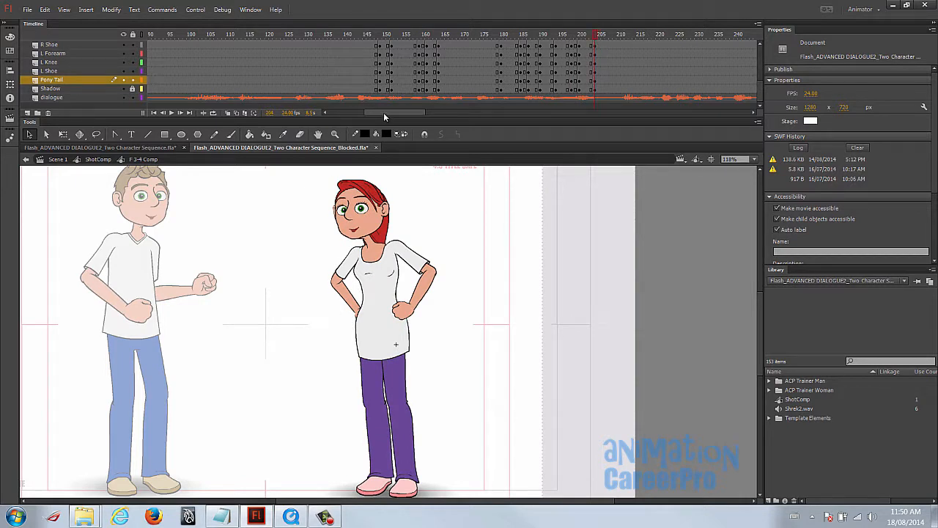
Play the dialogue through the woman's pointing gesture and return to the frames just before frame 276.
left_click_drag(383, 112, 409, 116)
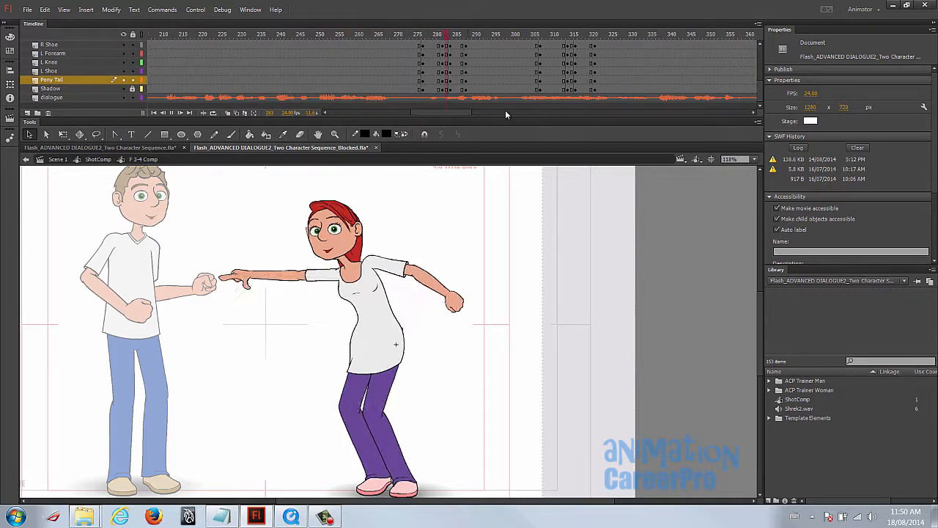
key("Return")
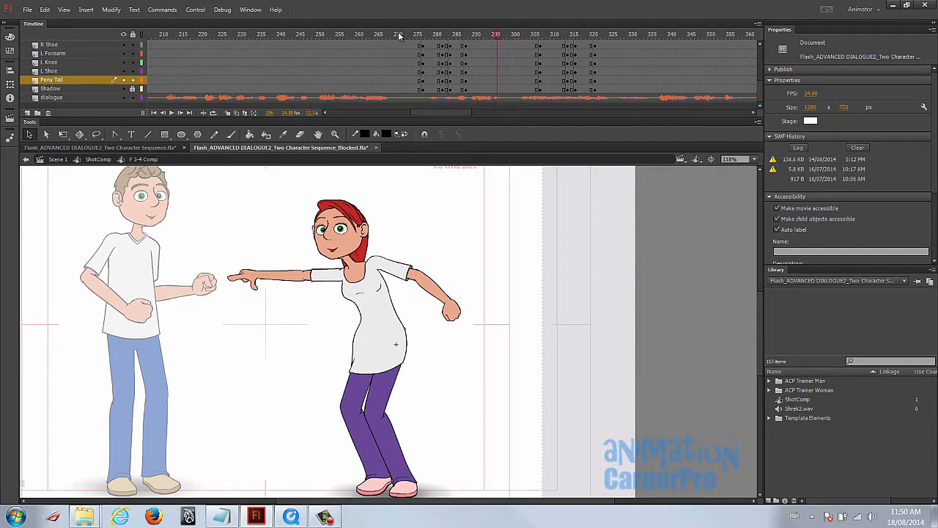
left_click_drag(399, 36, 422, 37)
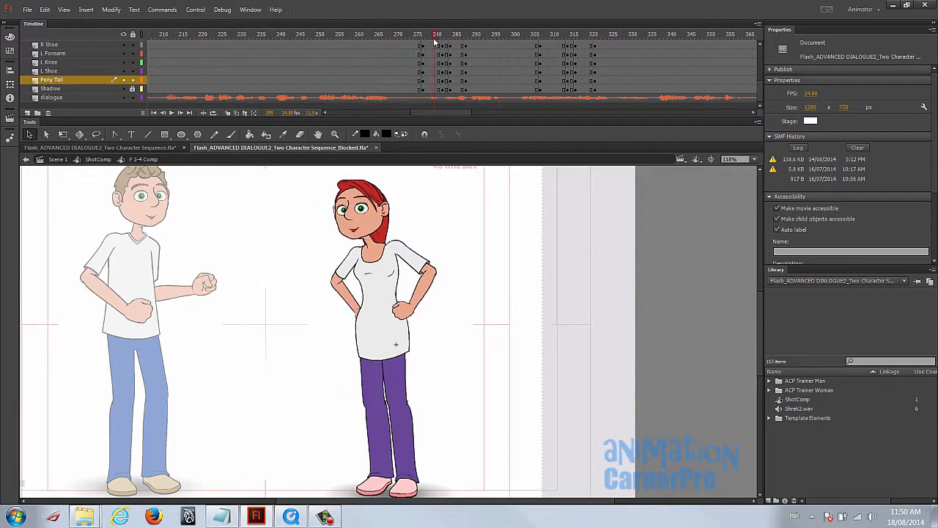
Scrub the woman's keyframes from frame 276 to 288 and examine the wind-up, overshoot and settle of her pointing gesture.
left_click(424, 50)
left_click_drag(423, 51, 424, 86)
left_click_drag(443, 48, 442, 63)
left_click_drag(440, 36, 442, 39)
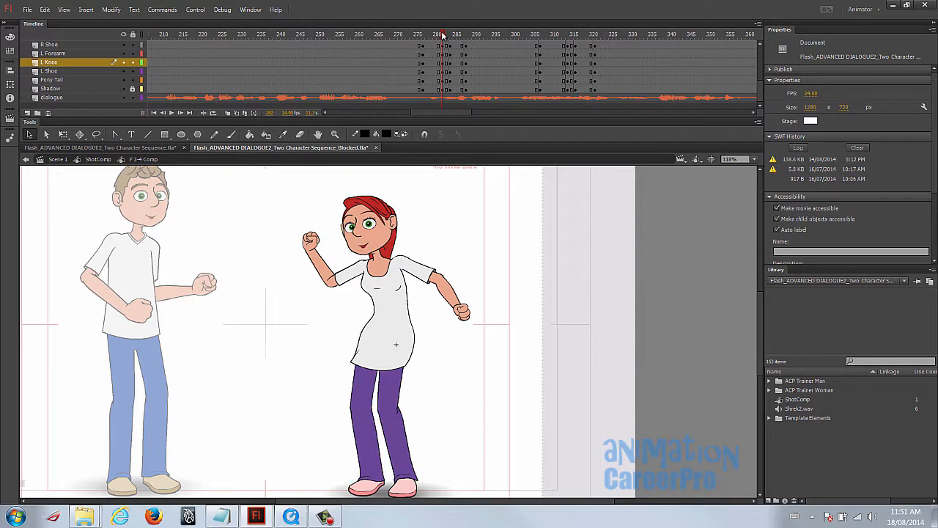
left_click_drag(444, 35, 453, 35)
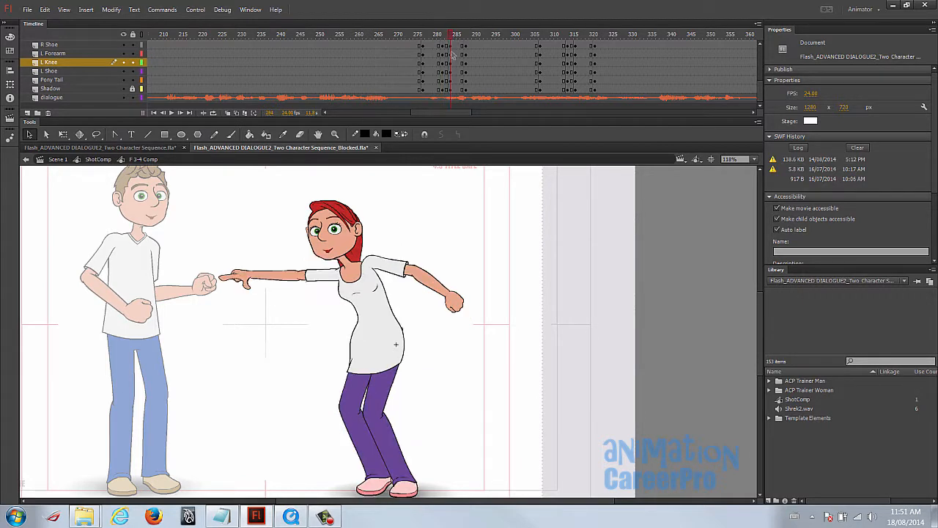
left_click_drag(453, 38, 461, 38)
left_click_drag(460, 39, 467, 40)
Play back the woman's pointing gesture with the dialogue from just before frame 274.
key("Return")
left_click(412, 38)
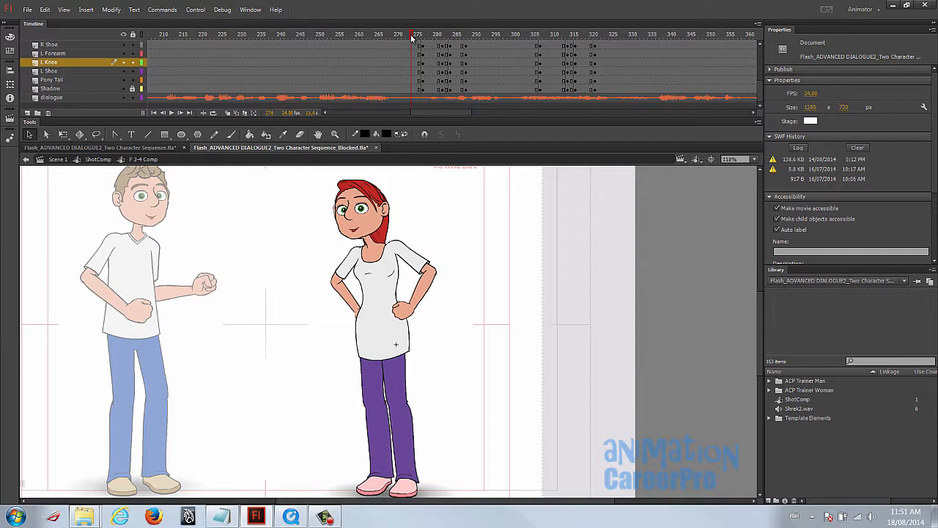
left_click_drag(412, 38, 408, 36)
key("Return")
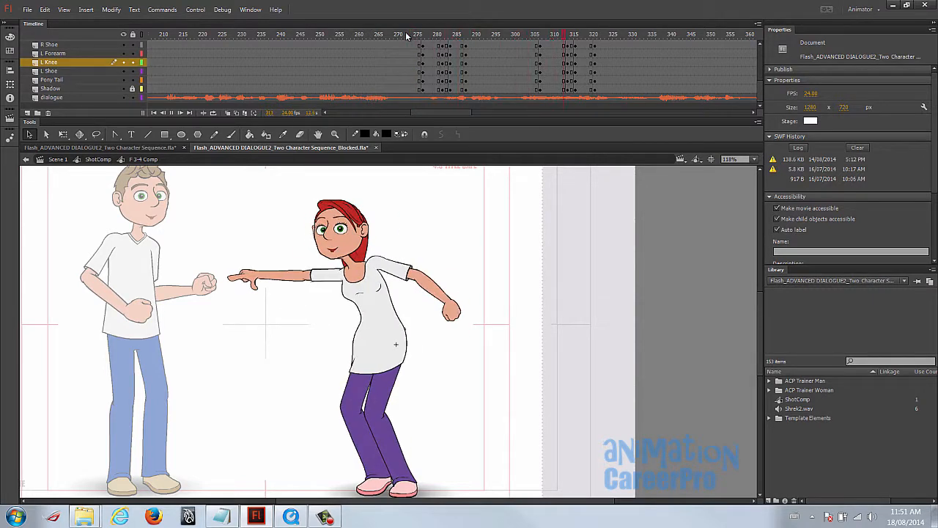
Scrub from frame 307 to 314 and examine how the woman's pointing pose changes into her raised-fist anticipation.
left_click_drag(540, 44, 540, 80)
left_click(543, 35)
left_click_drag(542, 36, 569, 36)
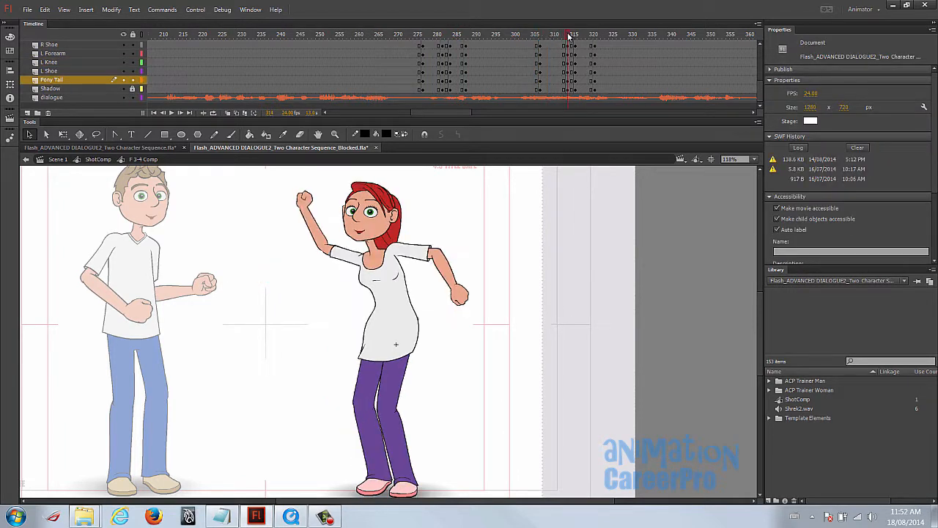
key("comma")
key("period")
Recheck the poses from frame 307 to the frame 314 anticipation, and turn on onion skinning to compare it with the following pose.
left_click(539, 35)
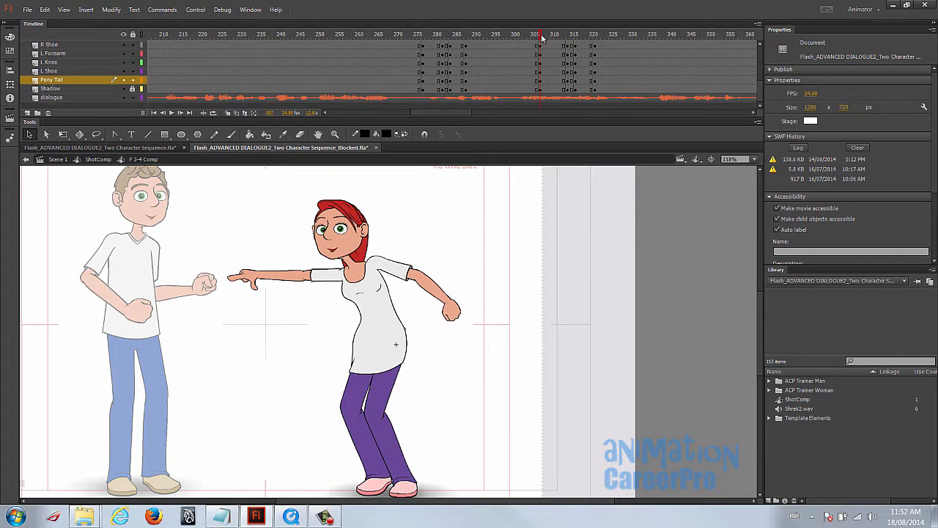
left_click_drag(543, 38, 570, 90)
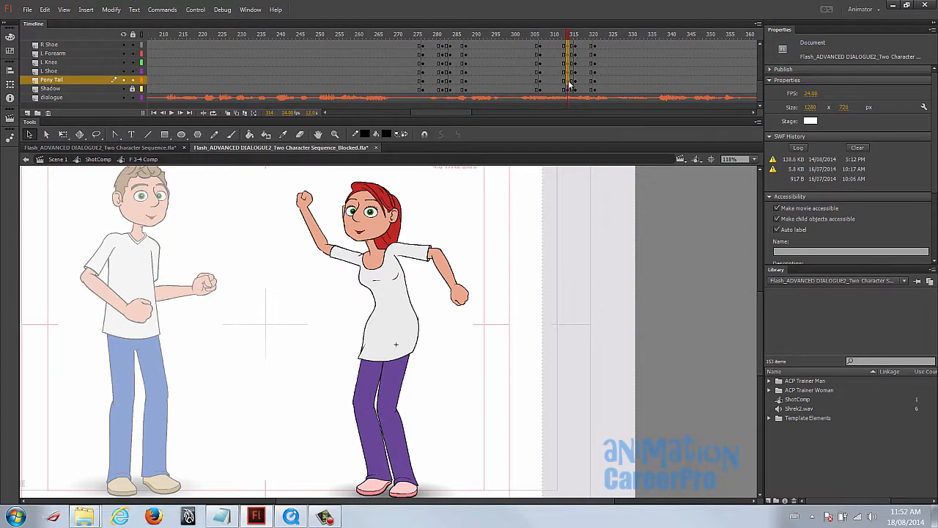
left_click_drag(568, 37, 574, 37)
key("alt+shift+o")
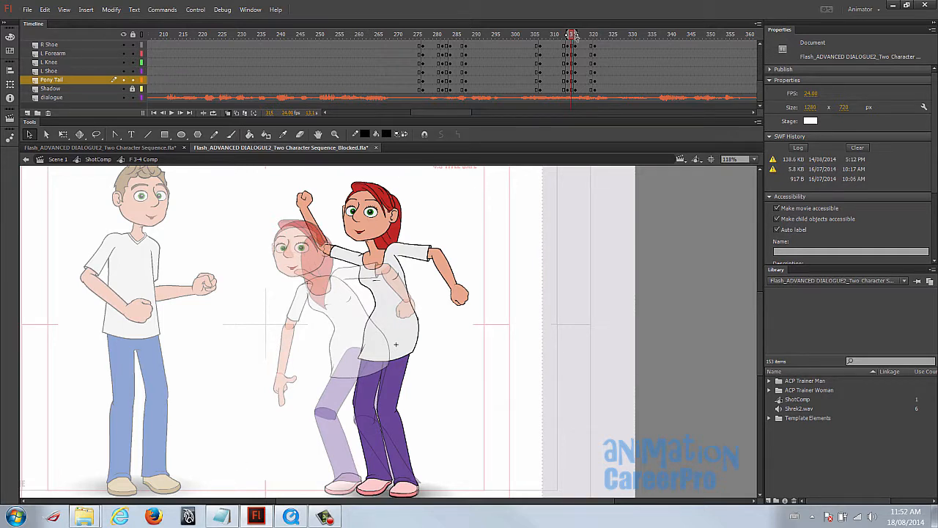
Compare the woman's raised-fist pose with her frame 321 pose in onion skin, turn onion skinning off and recheck the frames between.
left_click(575, 36)
mouse_move(576, 38)
left_mouse_down()
mouse_move(596, 41)
mouse_move(569, 46)
left_mouse_up()
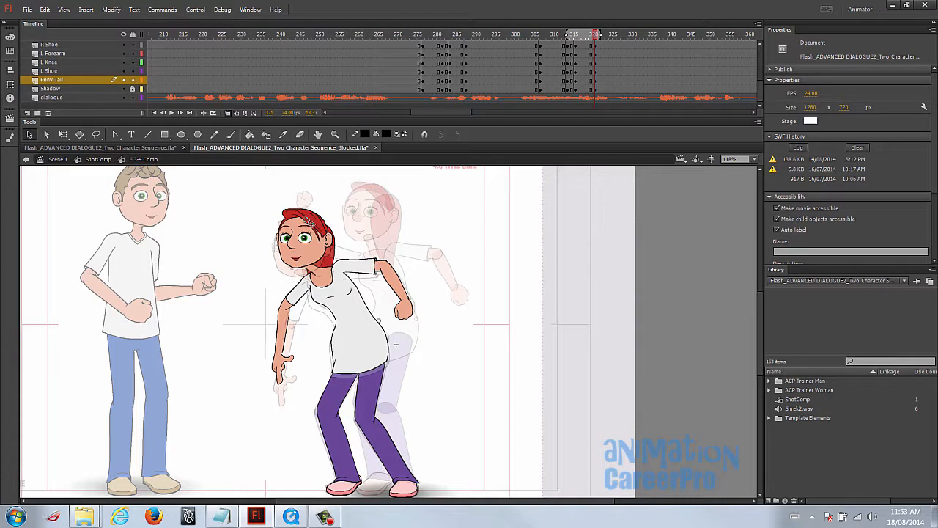
left_click(586, 47)
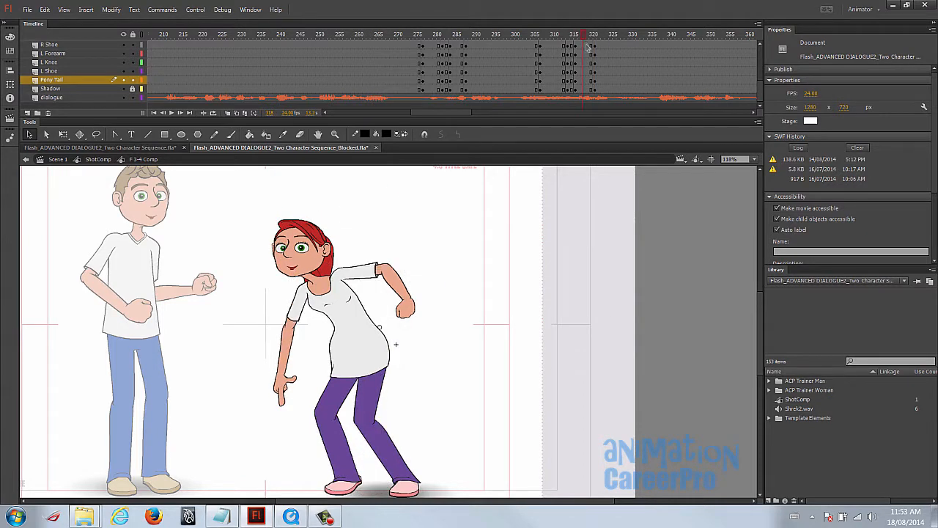
left_click(575, 36)
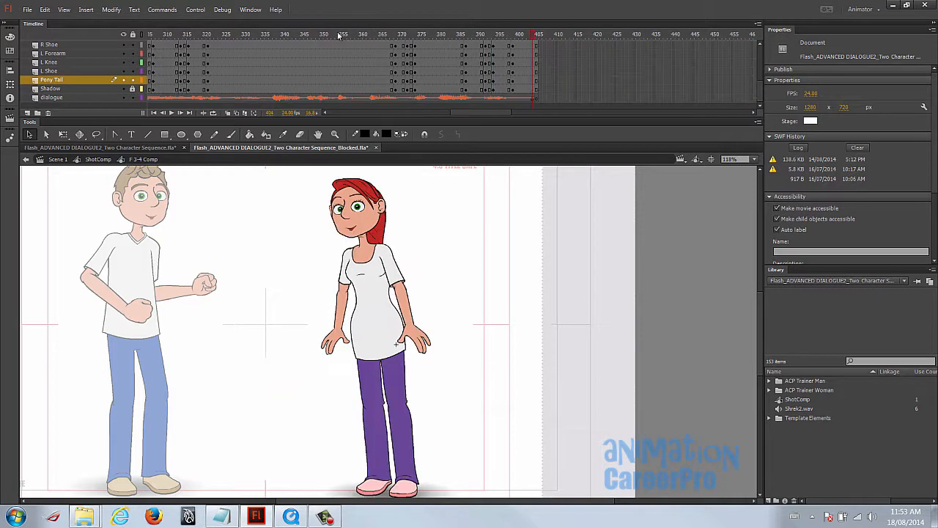
Play the dialogue from about frame 353 and select the woman's held pose frames from about 322 to 366.
left_click(336, 34)
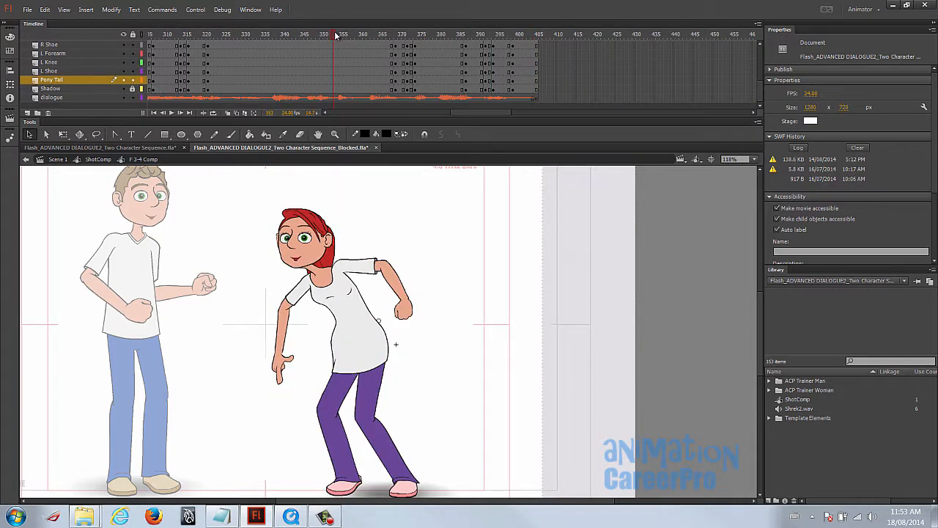
key("Return")
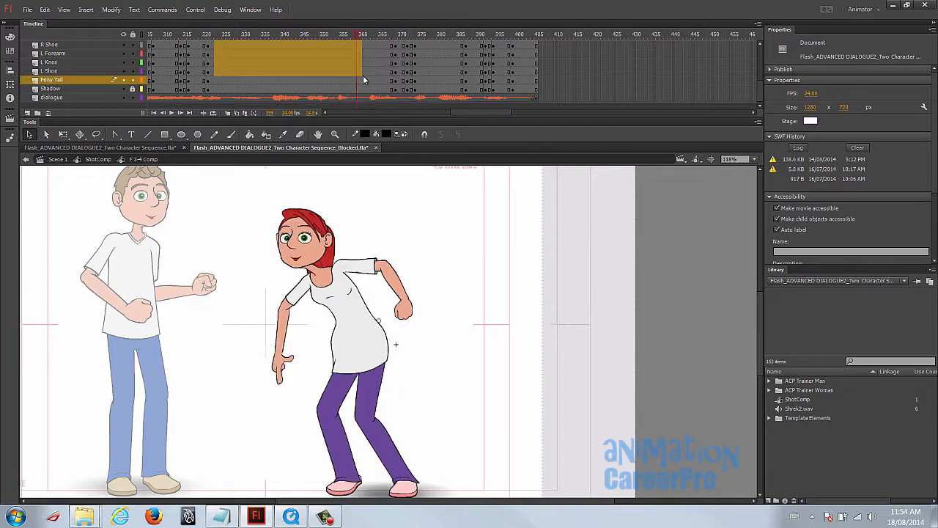
left_click_drag(363, 75, 385, 81)
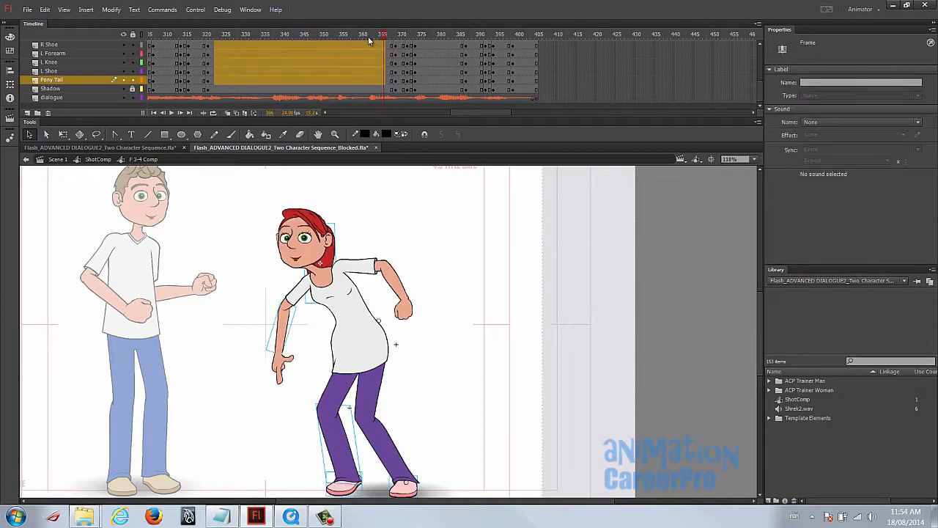
Scrub from about frame 366 to 374 and examine the woman's poses leading into her raised-fists pose.
left_click_drag(373, 37, 395, 81)
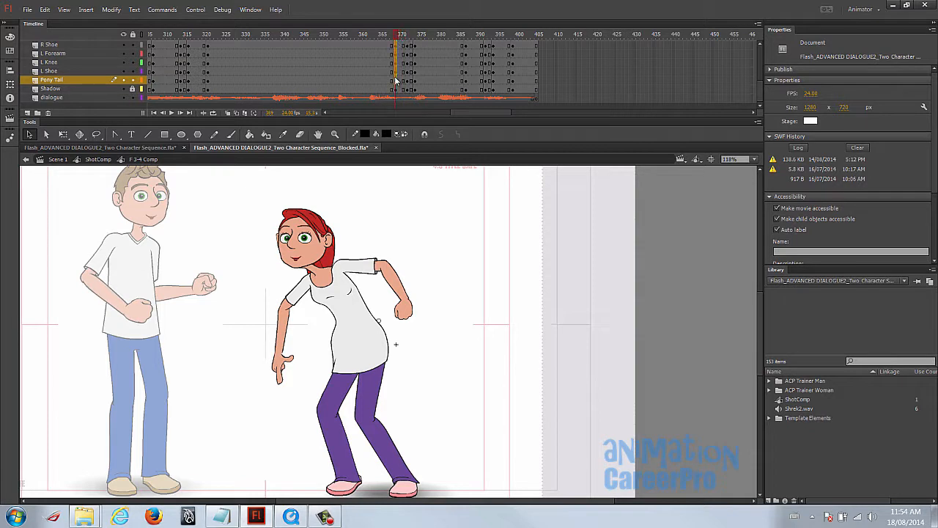
mouse_move(408, 45)
left_mouse_down()
mouse_move(409, 73)
mouse_move(396, 37)
mouse_move(410, 42)
left_mouse_up()
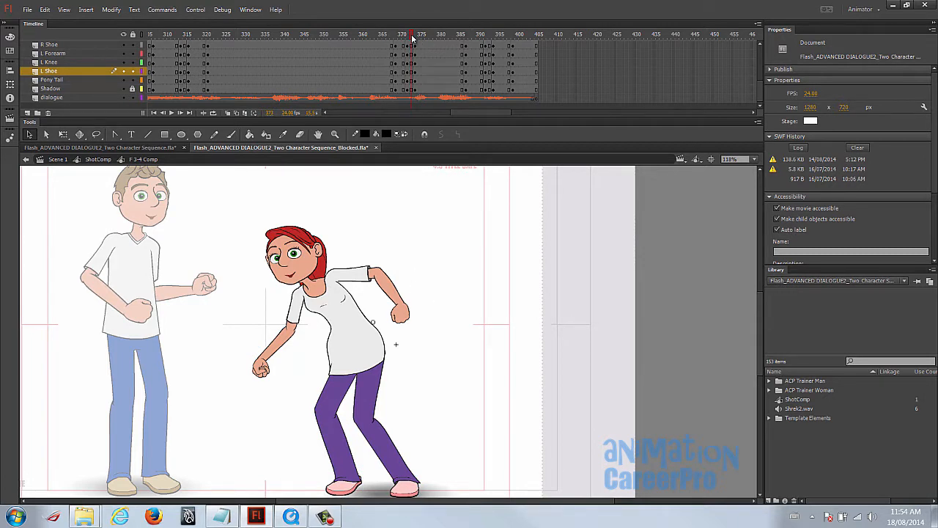
left_click_drag(412, 38, 417, 38)
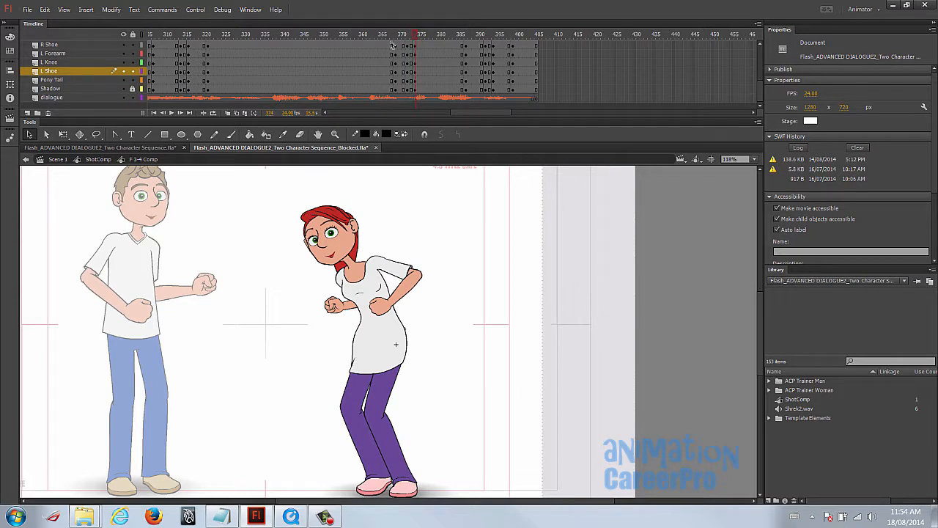
Scrub from frame 374 through 387 to 392 and examine the woman's raised-fists hold and the pose change that follows it.
left_click_drag(418, 37, 467, 81)
mouse_move(469, 36)
left_mouse_down()
mouse_move(487, 45)
mouse_move(466, 36)
left_mouse_up()
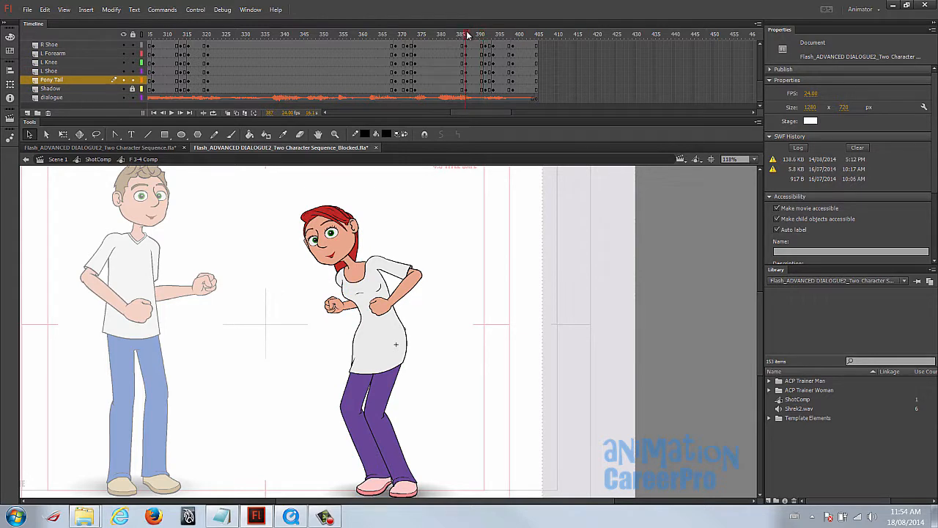
left_click_drag(467, 35, 484, 90)
left_click(490, 35)
left_click(467, 37)
left_click(484, 89)
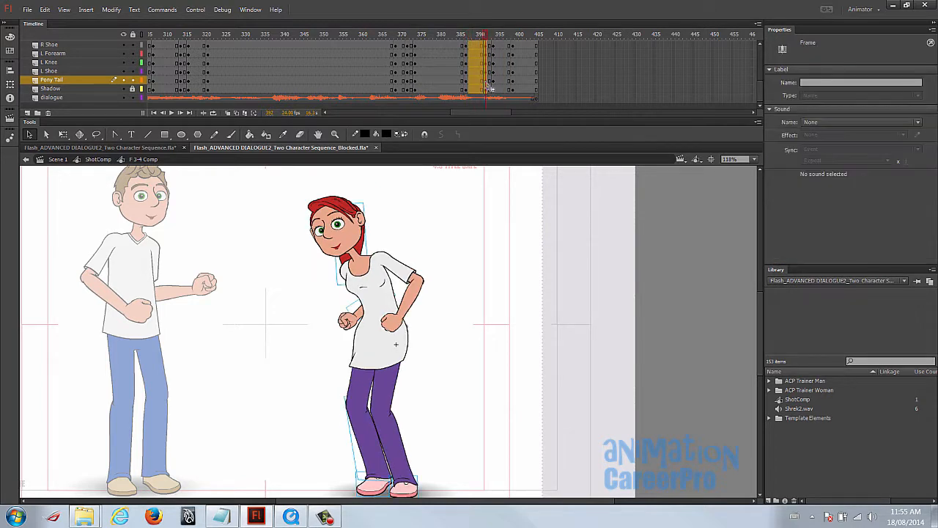
Scrub between frames 392 and 396 and examine how the woman moves from raised fists into her upright, open-handed pose.
left_click(486, 38)
mouse_move(486, 38)
left_mouse_down()
mouse_move(507, 43)
mouse_move(493, 40)
left_mouse_up()
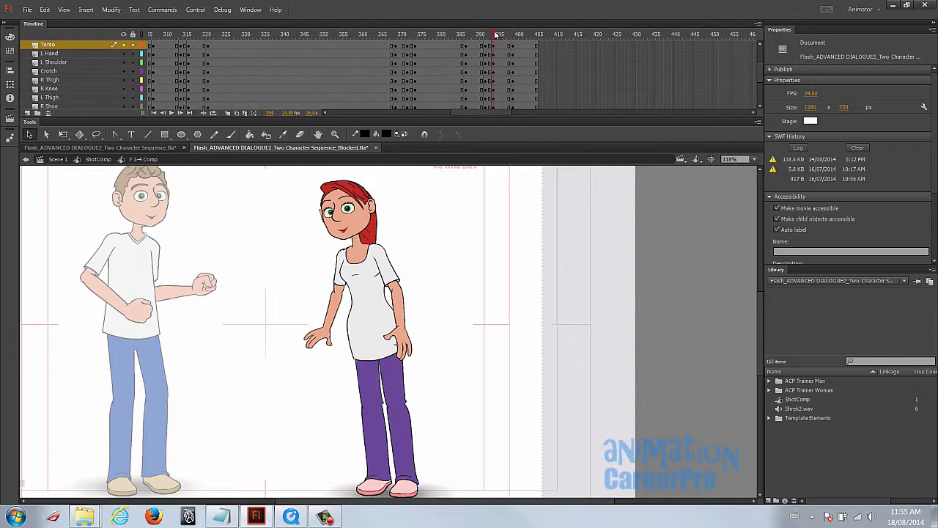
left_click(484, 38)
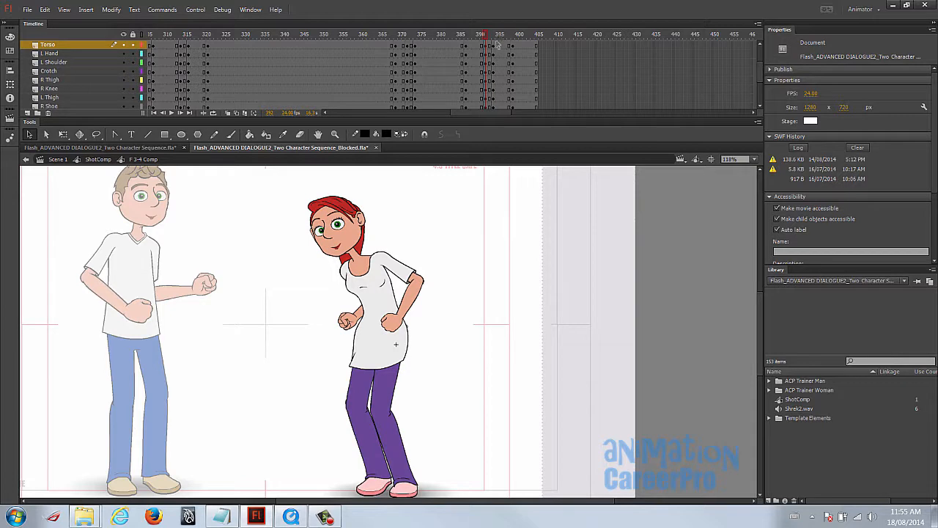
left_click(496, 39)
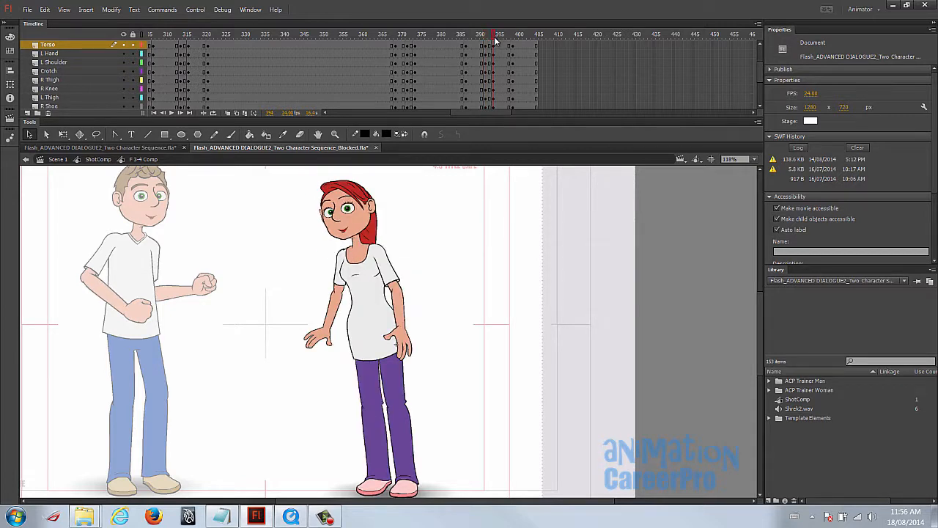
left_click(507, 98)
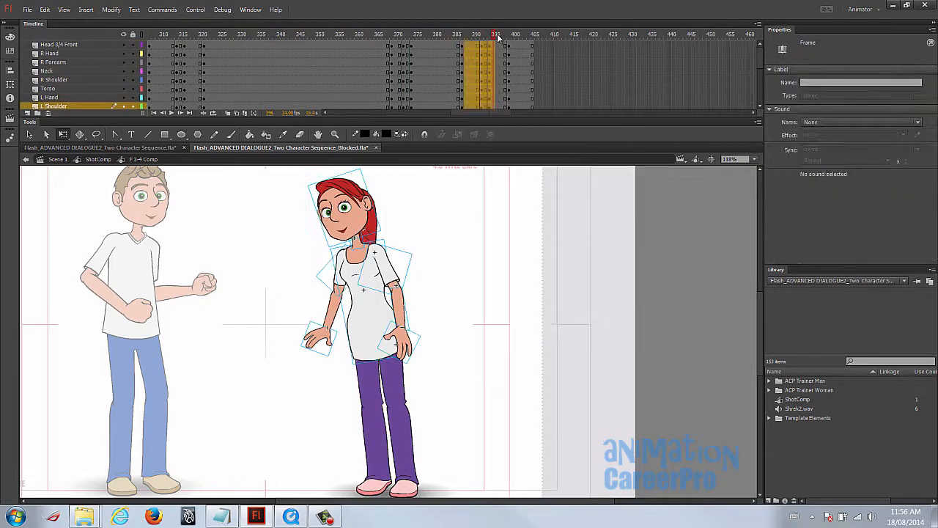
left_click(498, 36)
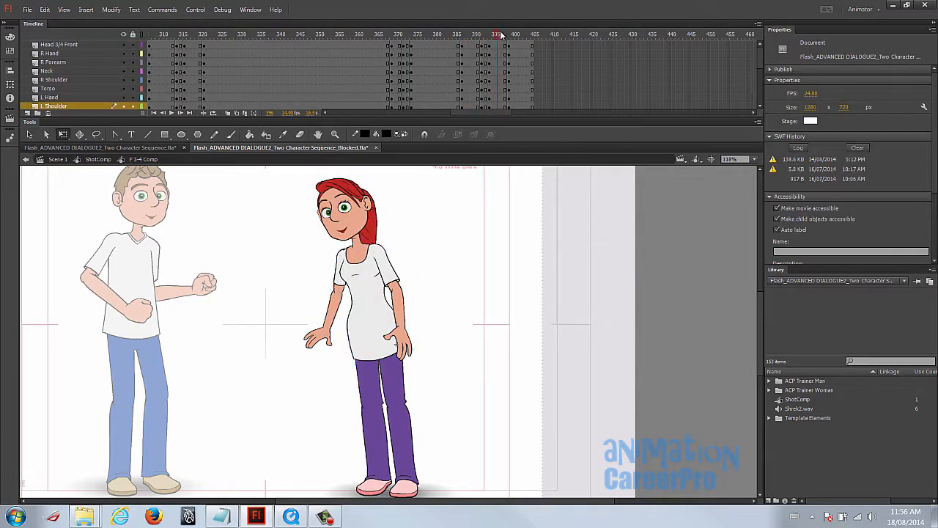
Go back to the start of the timeline and play the man's opening action with the dialogue up to about frame 50.
left_click_drag(497, 113, 320, 92)
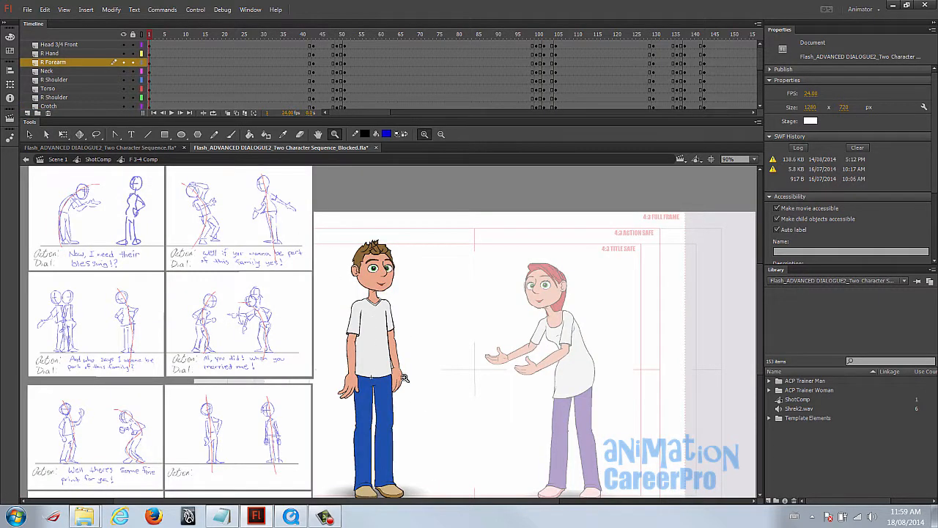
key("Return")
key("Return")
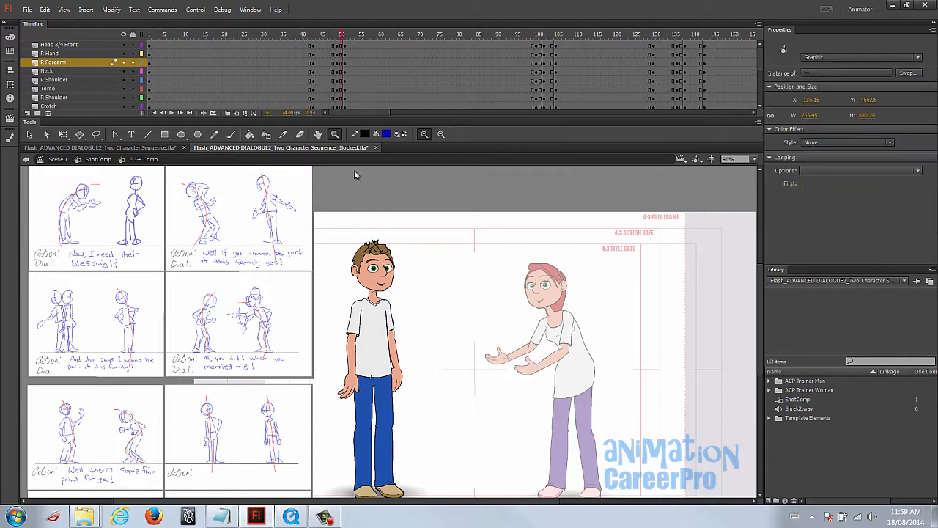
mouse_move(311, 37)
left_mouse_down()
mouse_move(300, 39)
mouse_move(315, 46)
left_mouse_up()
key("Return")
key("Return")
Step through the man's keys at frames 43, 50 and 51 and examine his change into the open-armed pose.
left_click(313, 81)
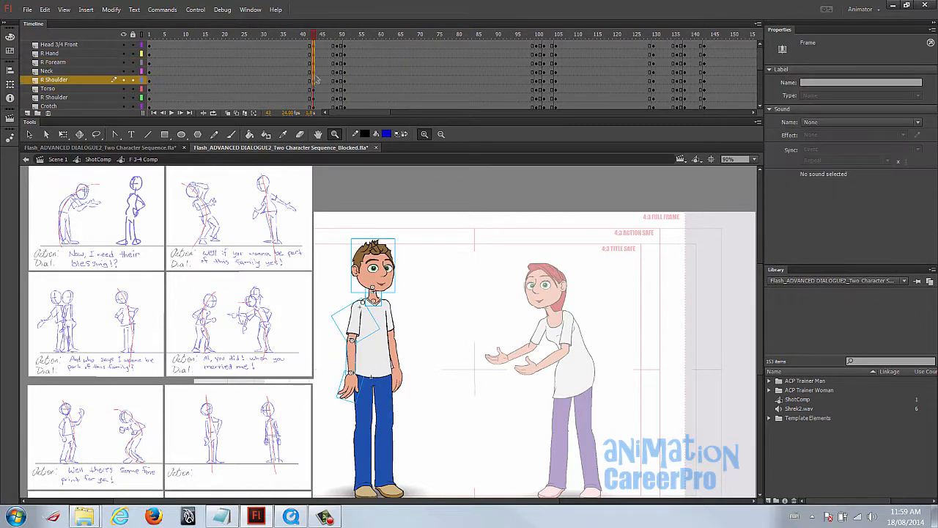
left_click(341, 36)
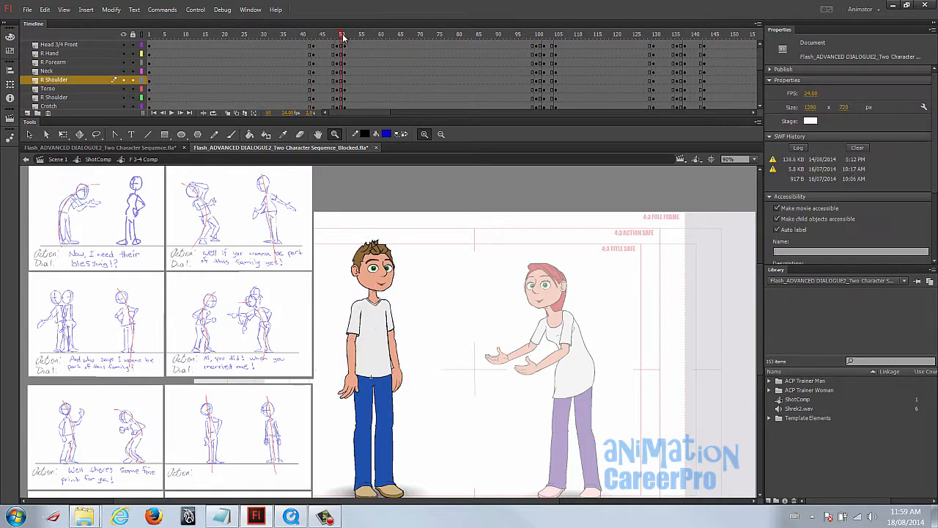
left_click(345, 36)
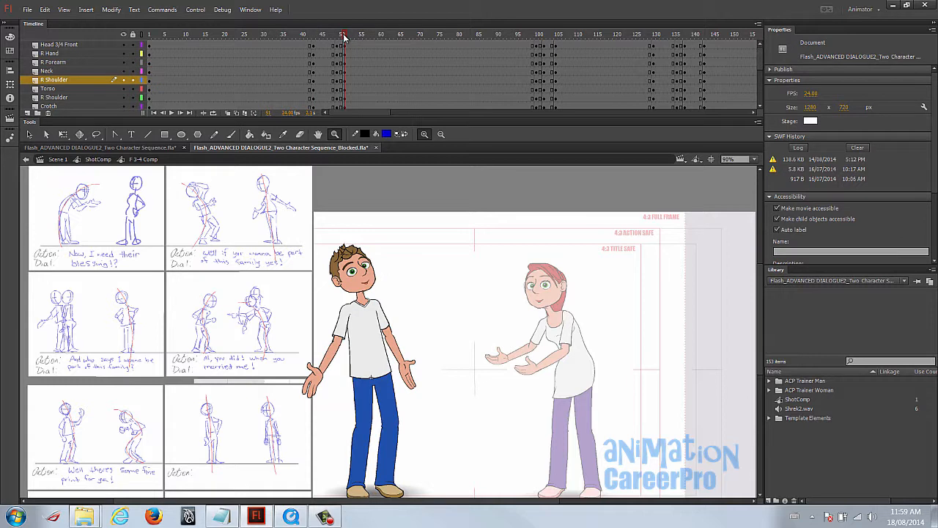
Insert a keyframe at frame 57 on all of the man's layers for the settle of his open-armed pose.
left_click_drag(345, 37, 370, 99)
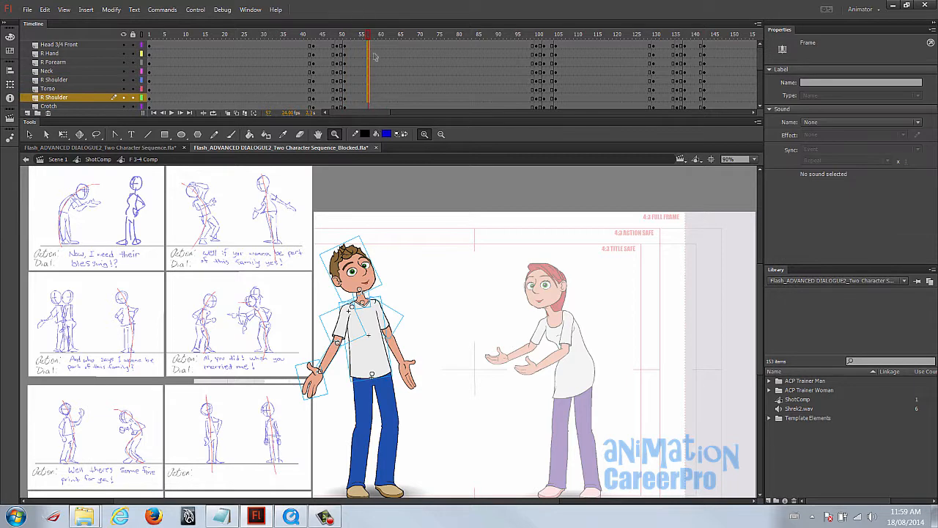
left_click_drag(365, 45, 365, 88)
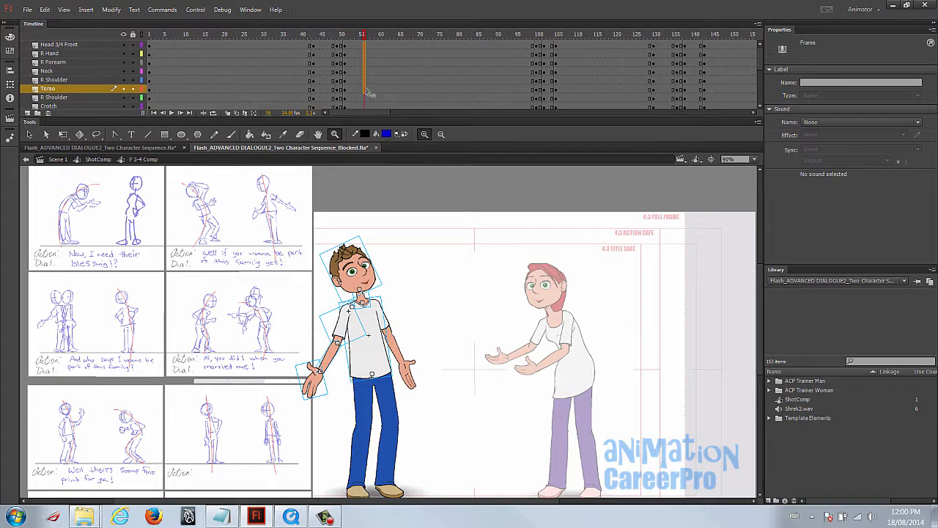
key("period")
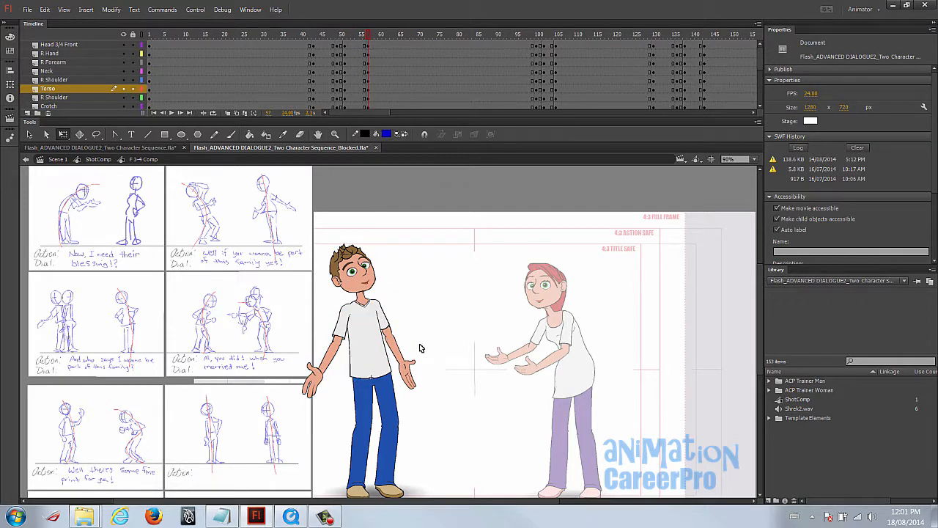
Scrub the man's open-armed gesture from about frame 41 through the frame 57 settle to about frame 106.
left_click(305, 34)
left_click_drag(379, 112, 393, 116)
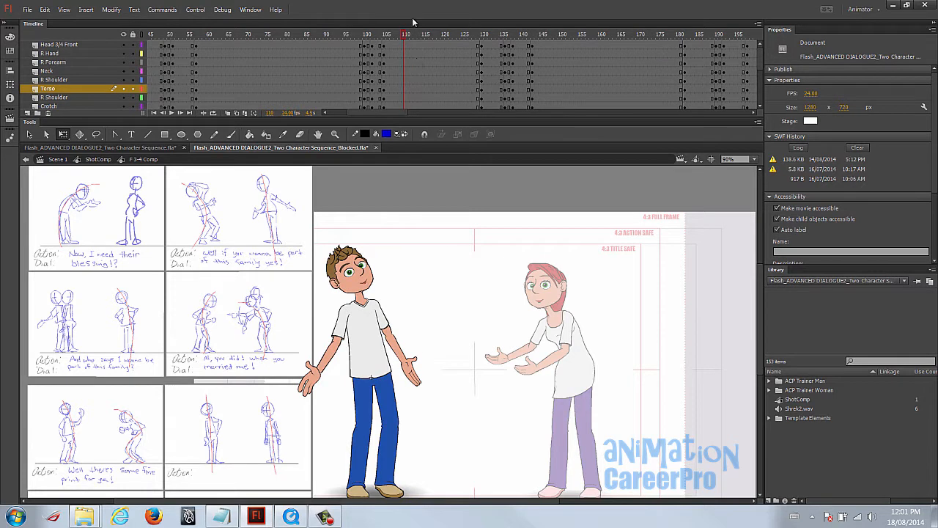
left_click_drag(167, 37, 197, 38)
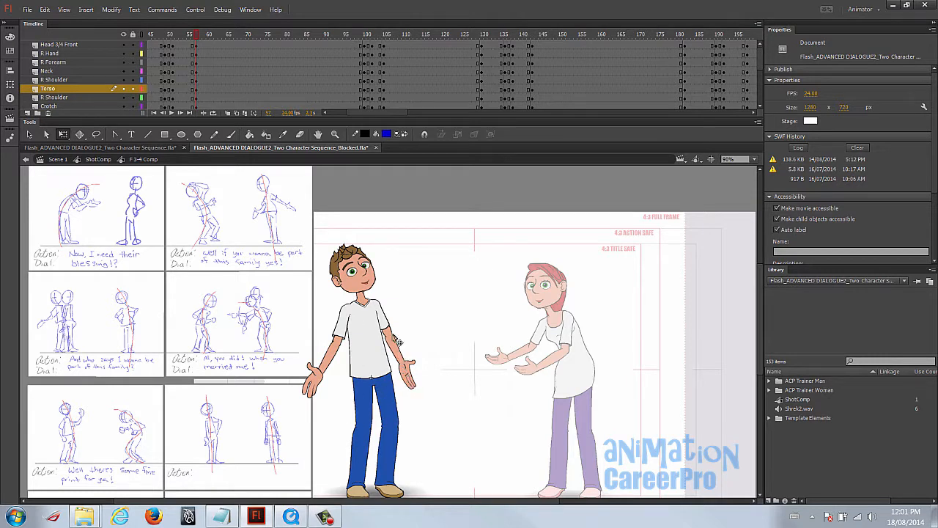
left_click_drag(345, 35, 390, 38)
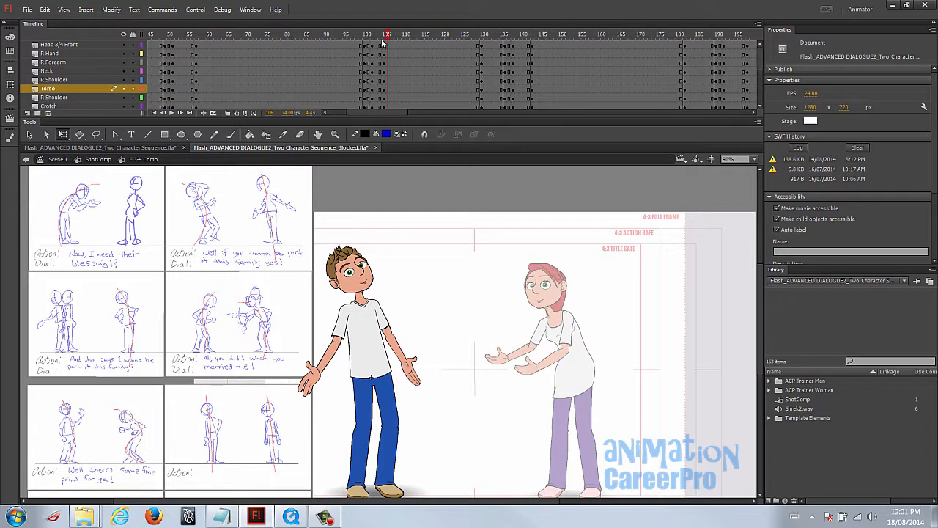
Scrub from frame 130 to 136 and examine the man's next anticipation pose against the storyboard.
left_click_drag(466, 42, 520, 41)
left_click_drag(395, 113, 408, 114)
left_click(350, 40)
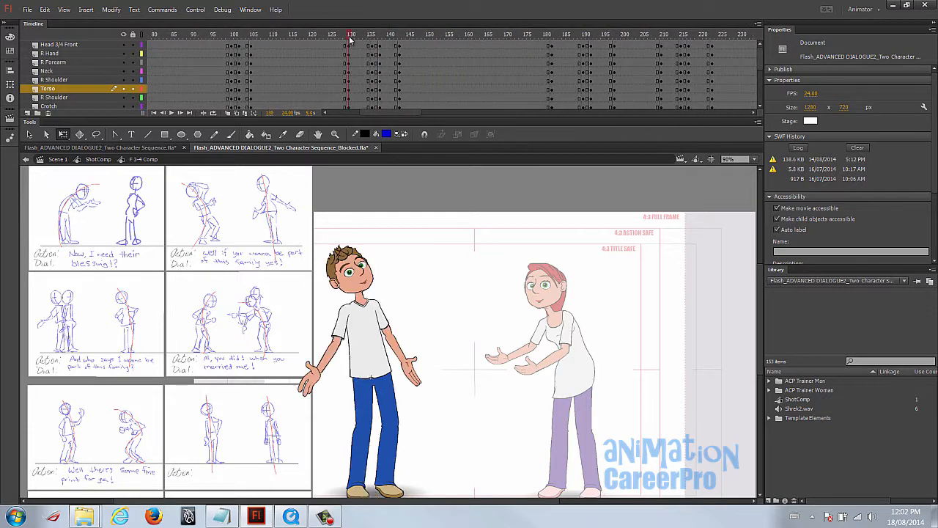
left_click_drag(349, 46, 348, 79)
left_click(366, 38)
left_click_drag(366, 37, 373, 38)
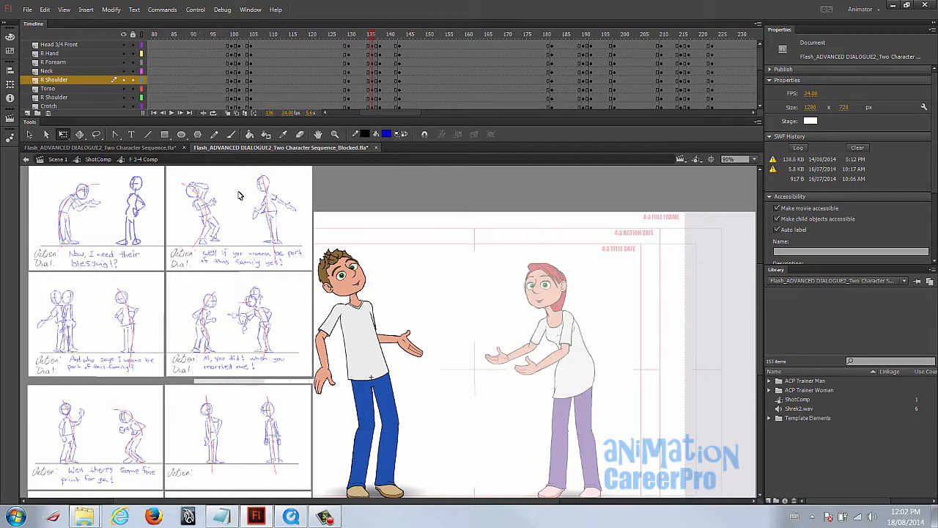
Scrub from about frame 124 to 138 and examine how the man's lean-back anticipation leads into his forward-leaning gesture.
left_click_drag(325, 36, 381, 38)
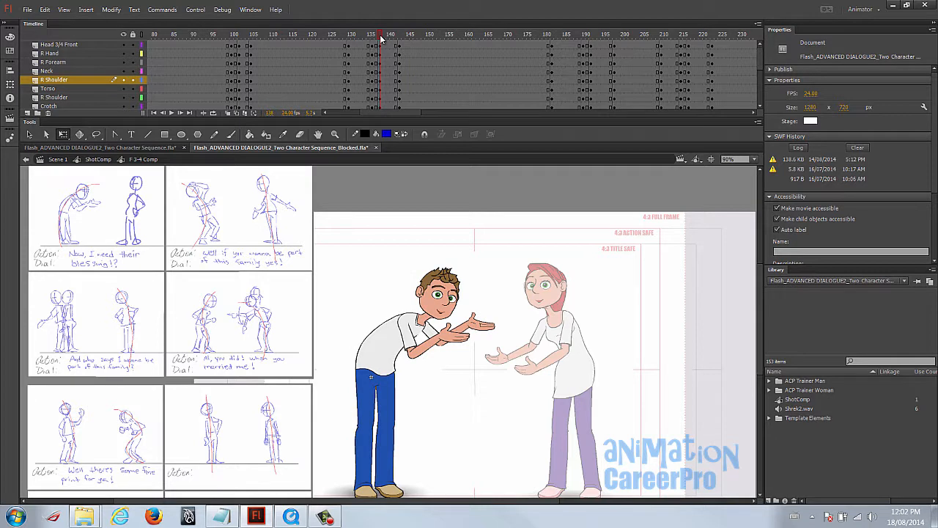
mouse_move(382, 38)
left_mouse_down()
mouse_move(409, 38)
mouse_move(382, 47)
left_mouse_up()
left_click(382, 45)
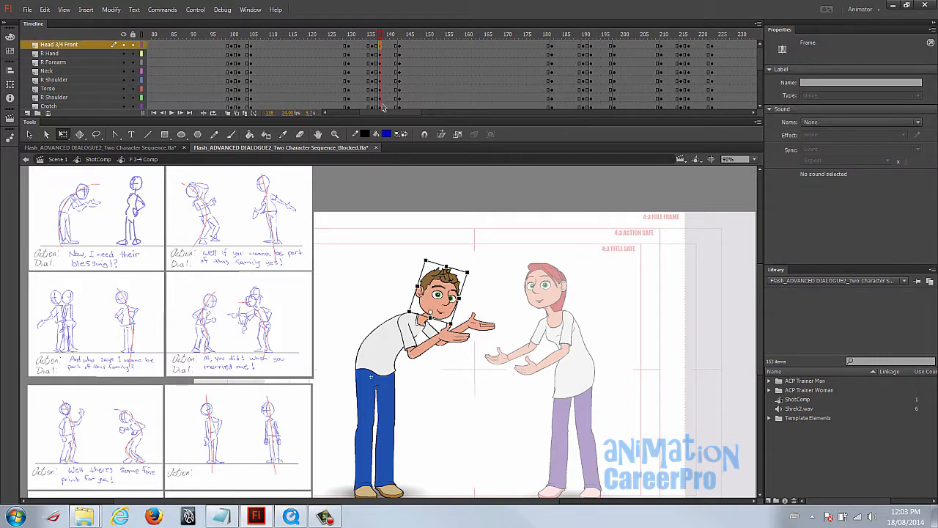
left_click_drag(349, 35, 381, 36)
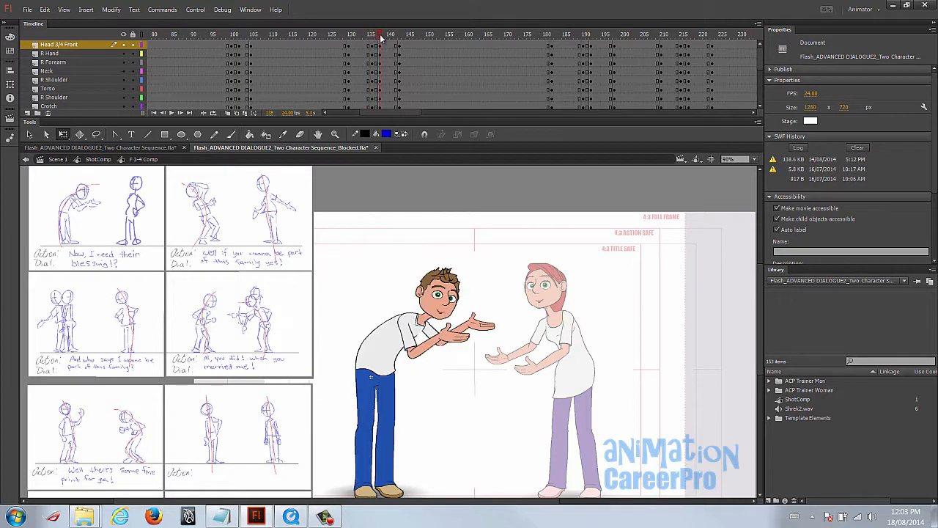
Select the man's frame 138 keys from Head 3/4 Front to R Knee and compare that pose with frame 136.
left_click(381, 45)
scroll(380, 62, "down", 1)
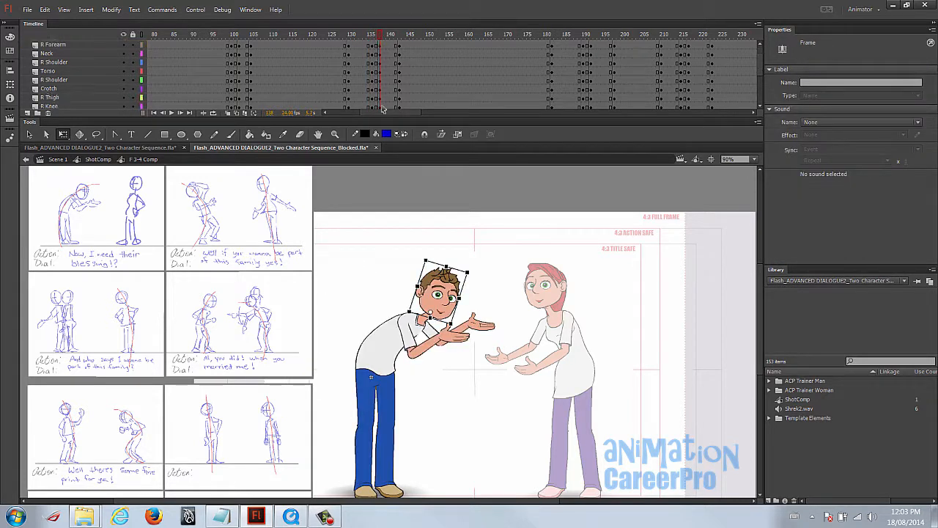
left_click(383, 107)
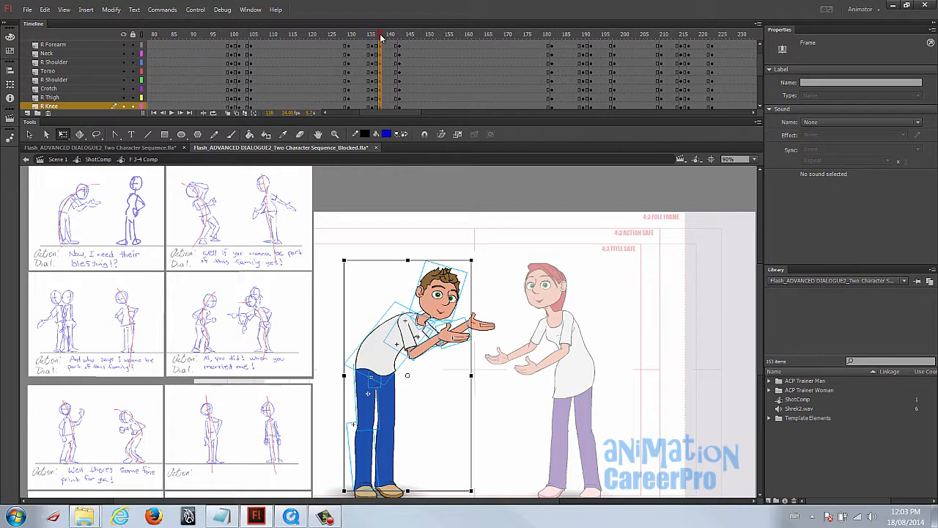
left_click_drag(381, 37, 371, 37)
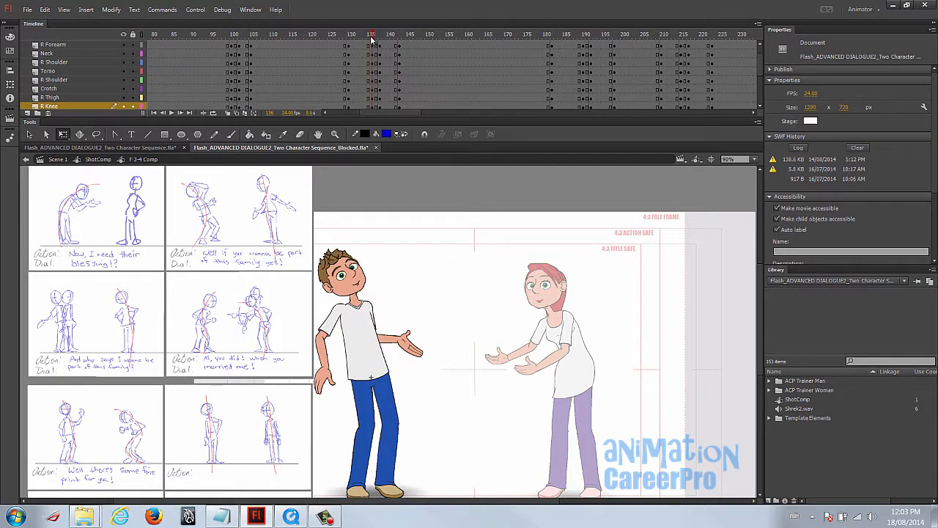
Scrub the man's gesture from frame 136 to about 145 and compare his frame 137 and 138 poses using onion skinning.
left_click(374, 80)
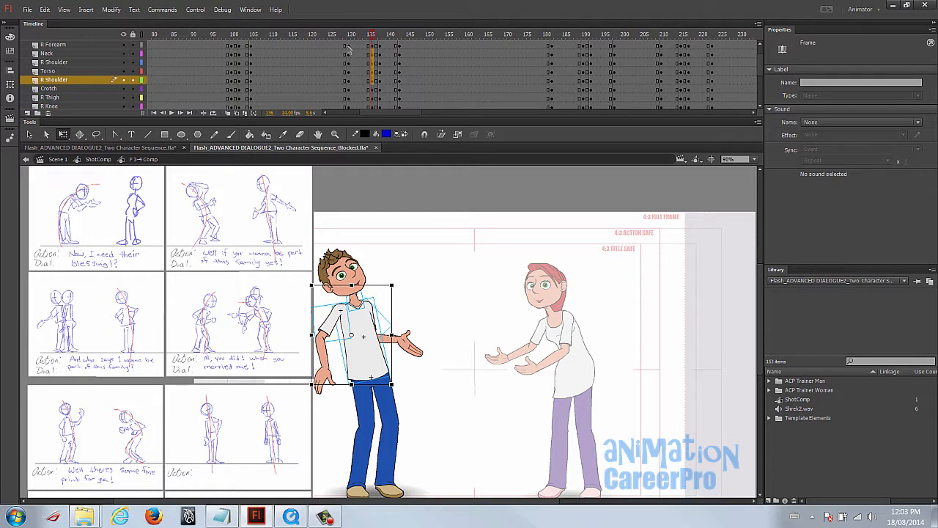
left_click_drag(371, 36, 409, 36)
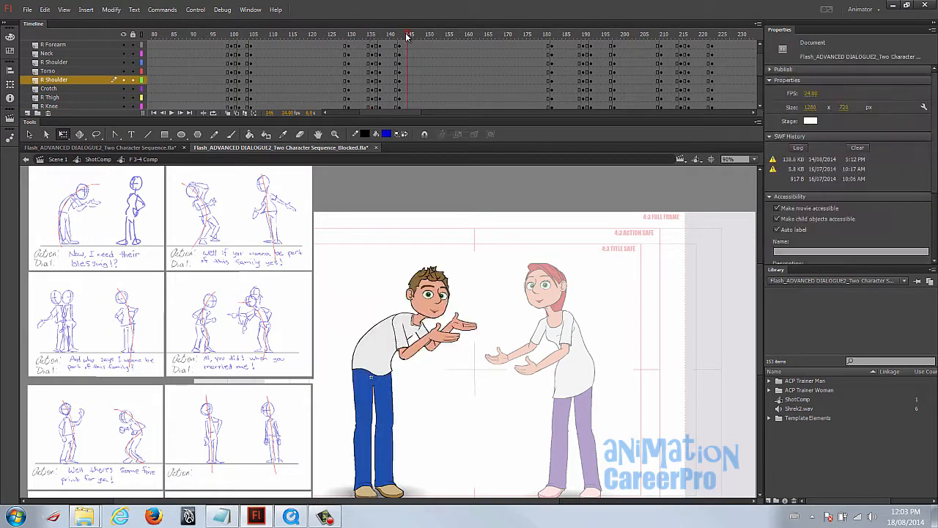
left_click_drag(346, 36, 375, 36)
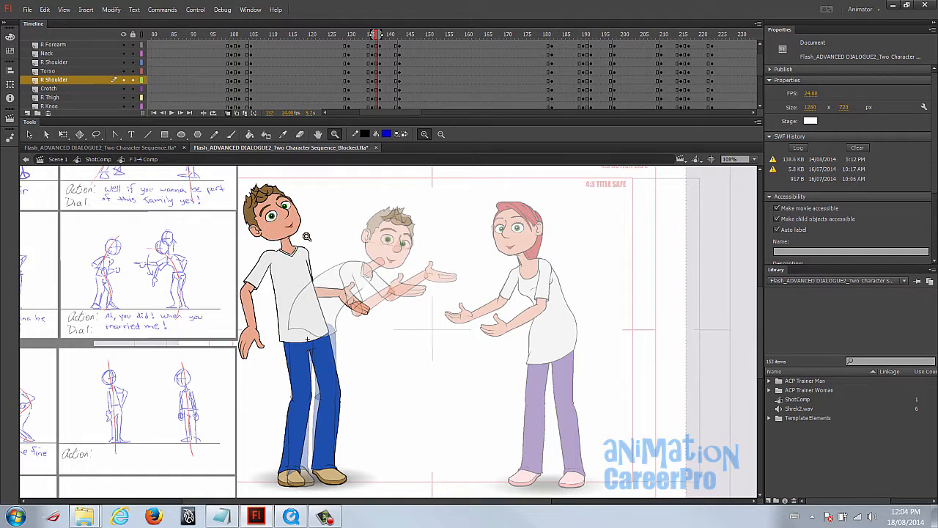
left_click(380, 35)
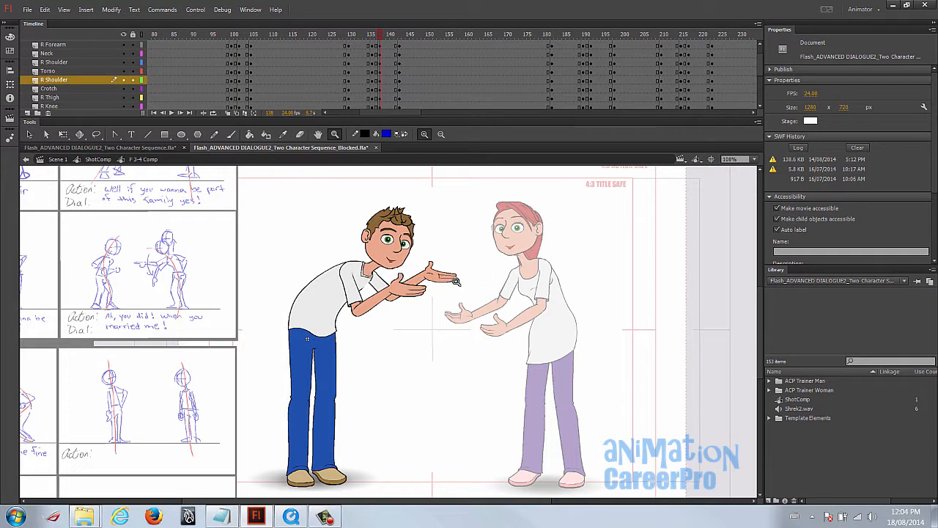
Scrub from frame 138 past 180 and compare the man's forward-leaning pose at frame 189 with his bent-knee pose at frame 190.
left_click_drag(380, 38, 544, 48)
left_click_drag(394, 115, 432, 114)
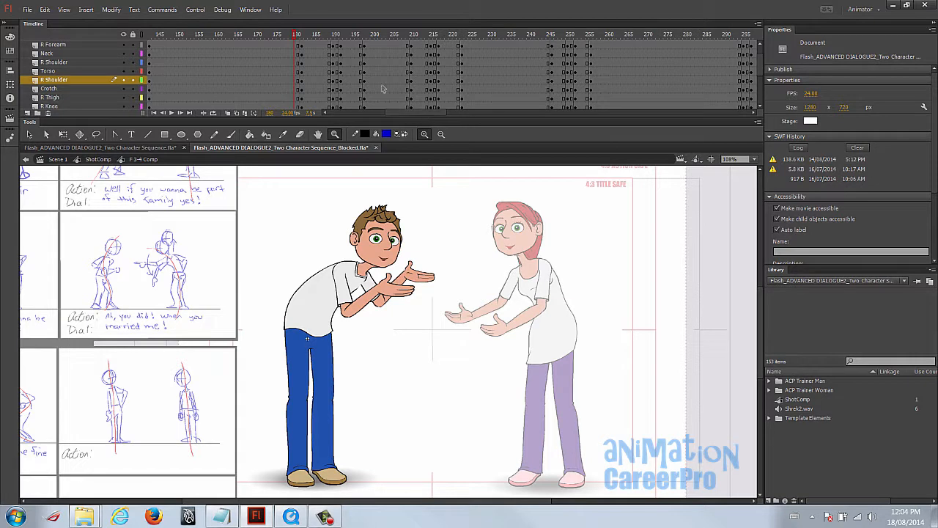
left_click_drag(296, 36, 335, 37)
left_click_drag(306, 47, 331, 88)
left_click(334, 36)
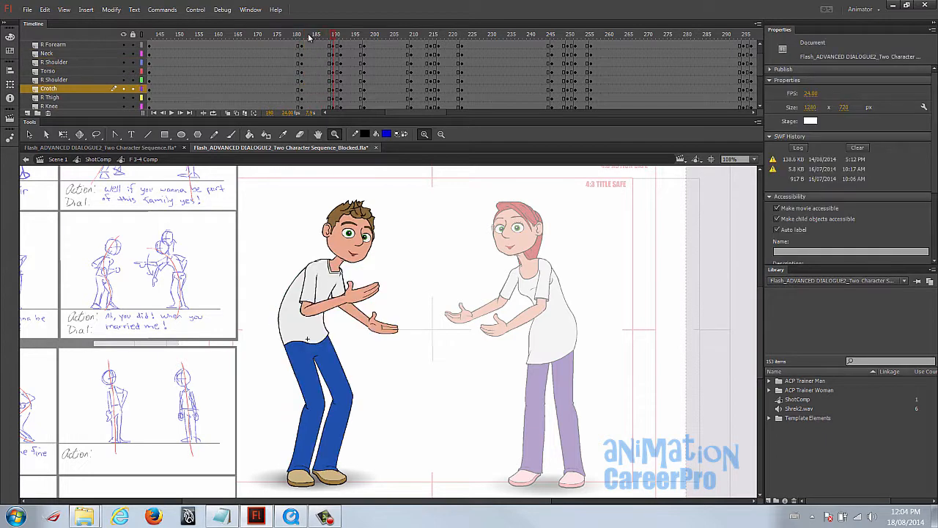
left_click(331, 37)
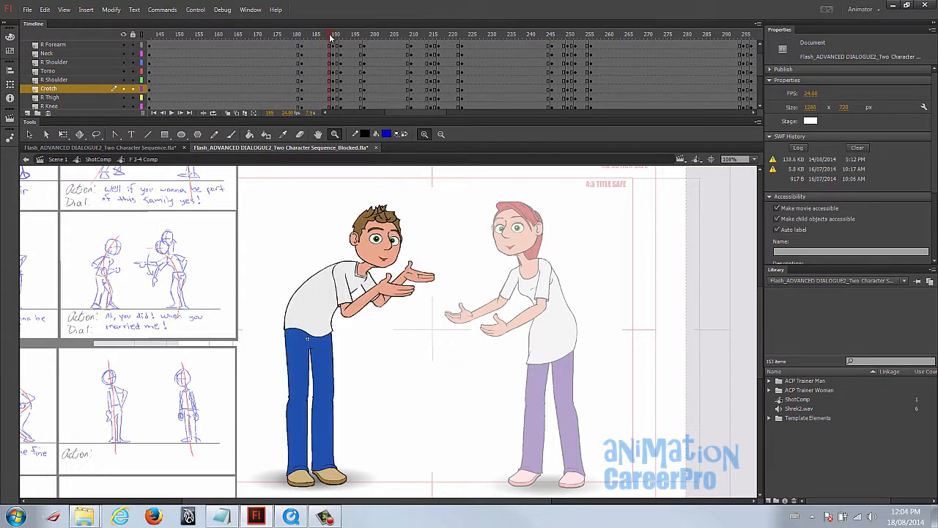
left_click(334, 37)
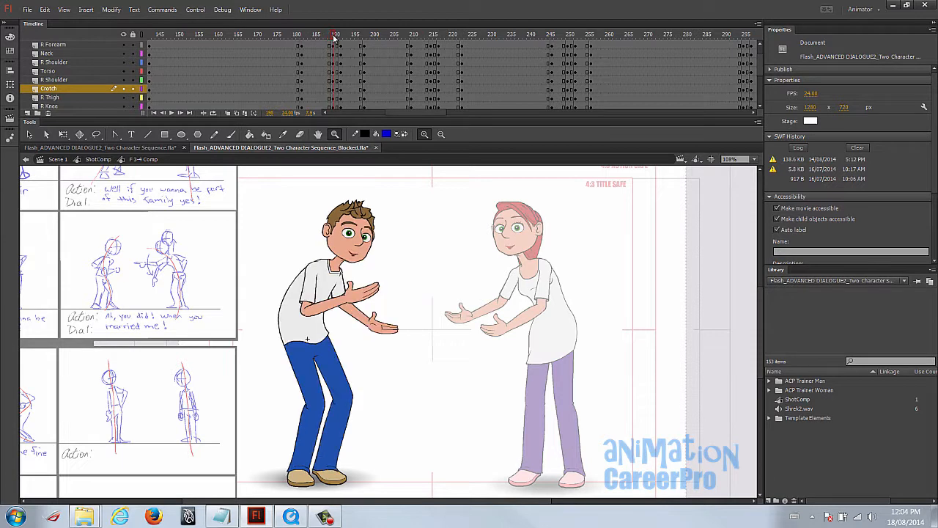
Onion-skin the man's frame 190 pose against the preceding pose and examine how it leads into the lean-back at frame 192.
left_click(229, 113)
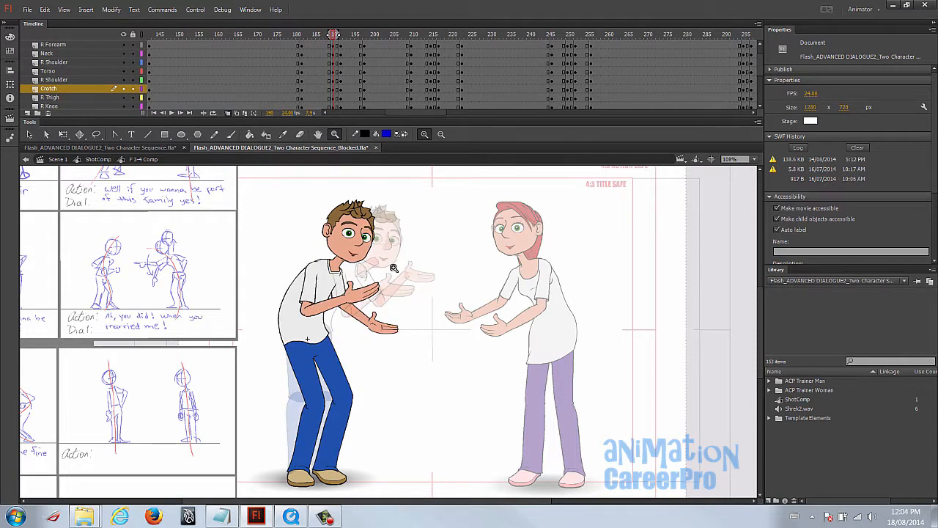
key("alt+shift+o")
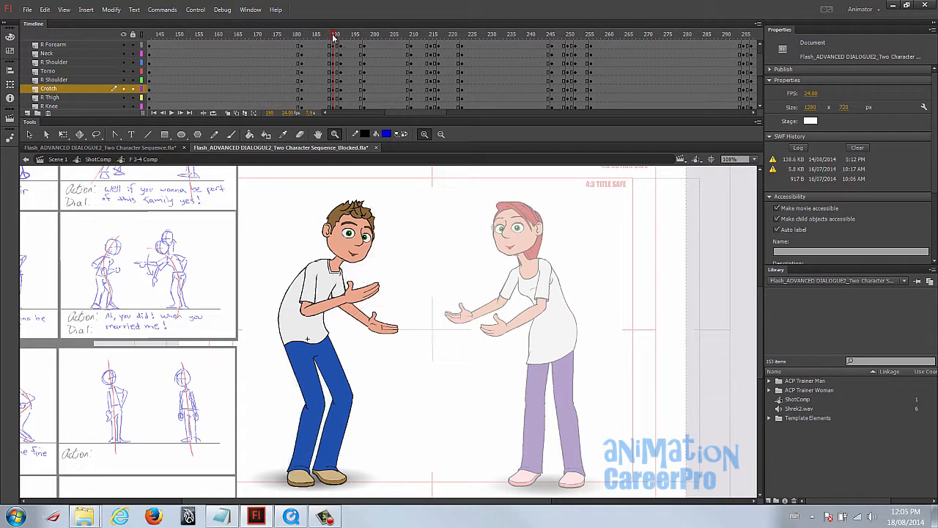
left_click_drag(335, 37, 341, 44)
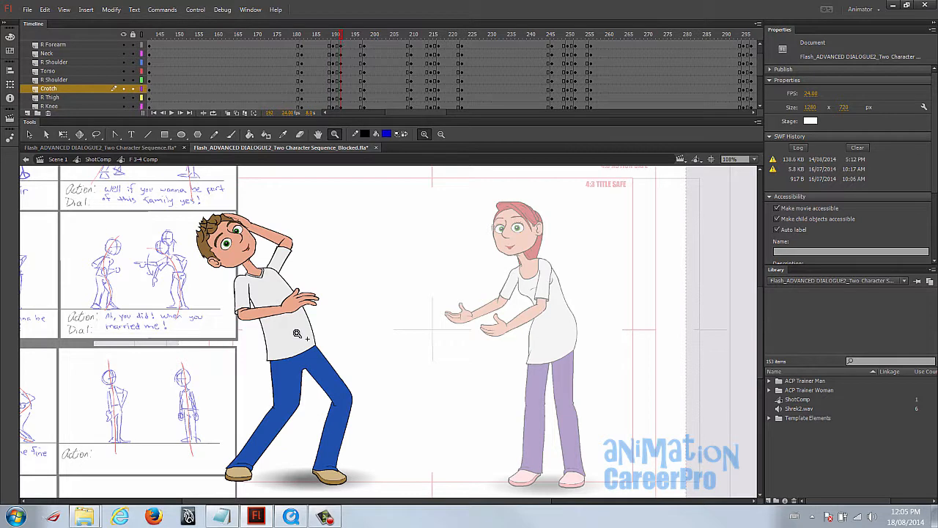
Play and scrub the man's hand-to-head lean-back reaction from about frame 180 to check its timing against the dialogue.
left_click(294, 37)
key("Return")
left_click_drag(304, 38, 360, 45)
left_click(304, 34)
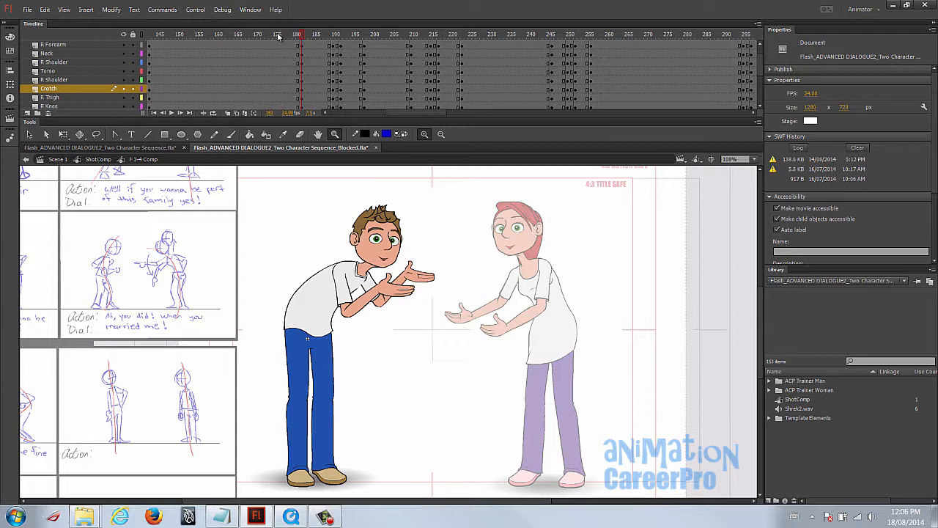
key("Return")
key("Return")
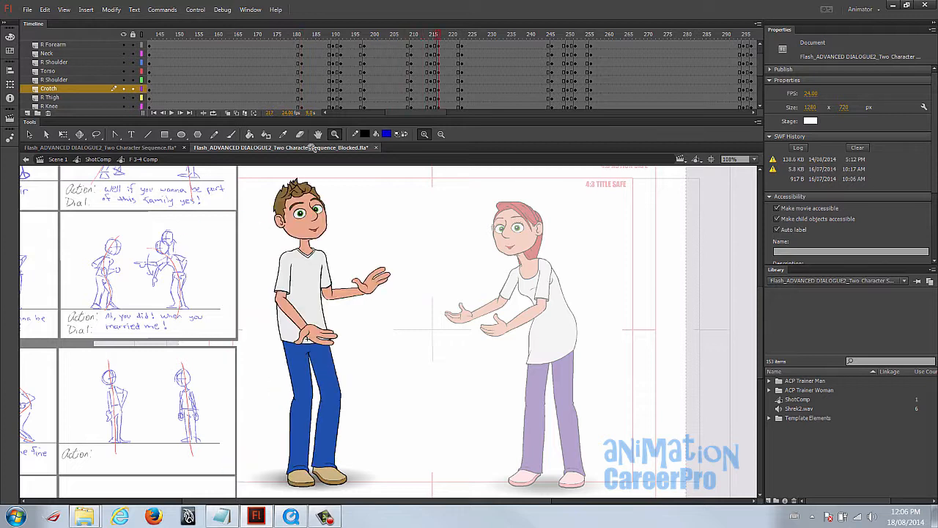
Scrub from frame 192 to 198 and compare the man's lean-back pose with its settled pose.
left_click(342, 35)
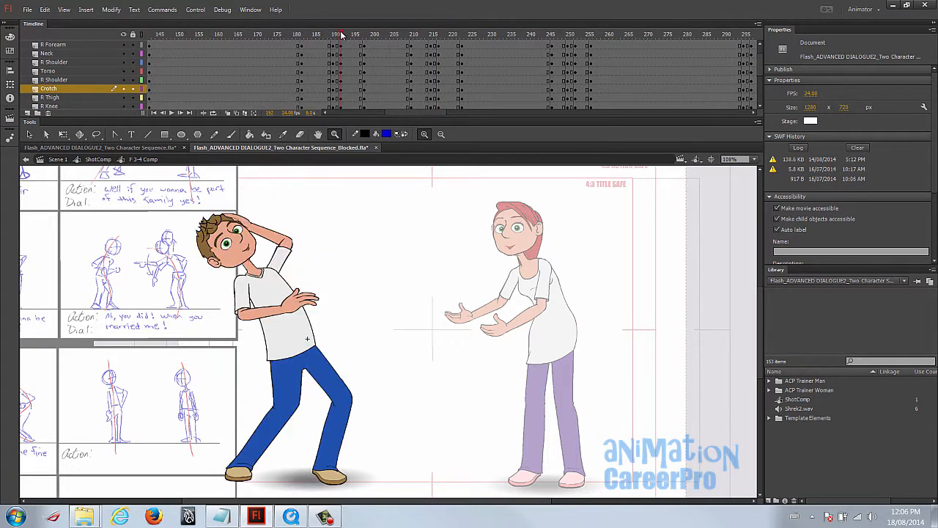
left_click_drag(342, 35, 365, 55)
key("comma")
key("period")
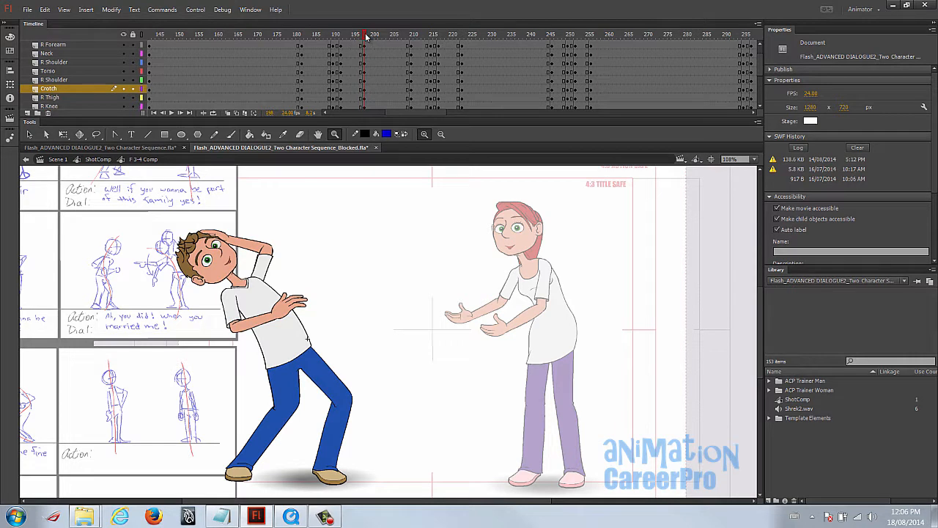
Scrub the man's return to upright from about frame 210 to 223 and compare his poses at frames 222 and 223.
left_click(440, 35)
left_click_drag(412, 35, 439, 42)
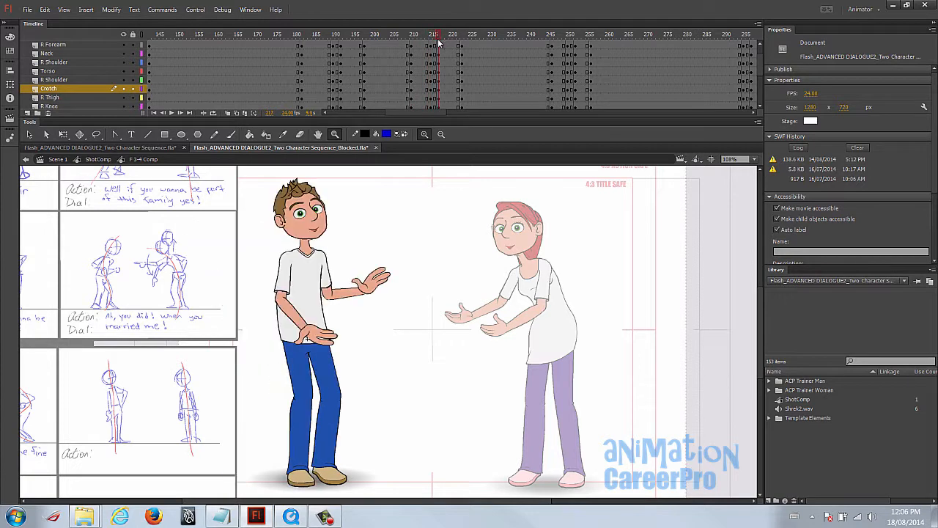
left_click_drag(440, 42, 462, 41)
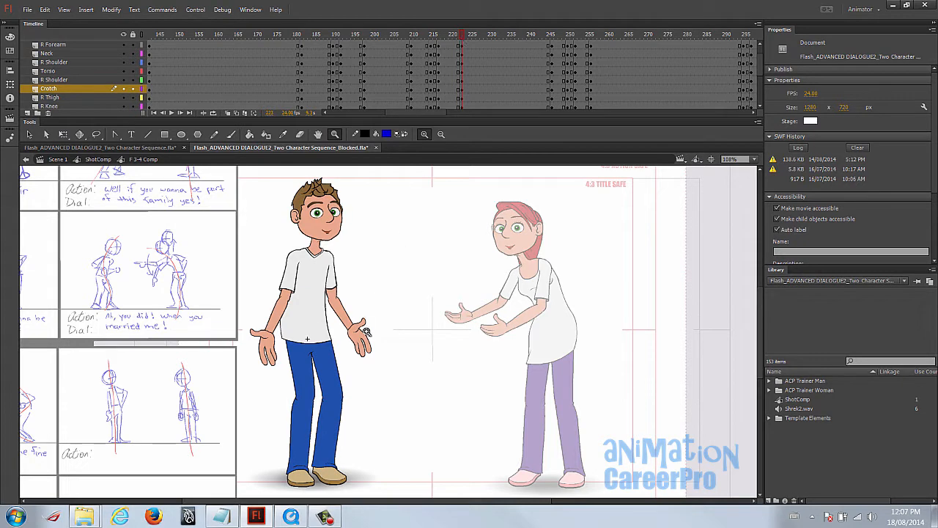
left_click(456, 39)
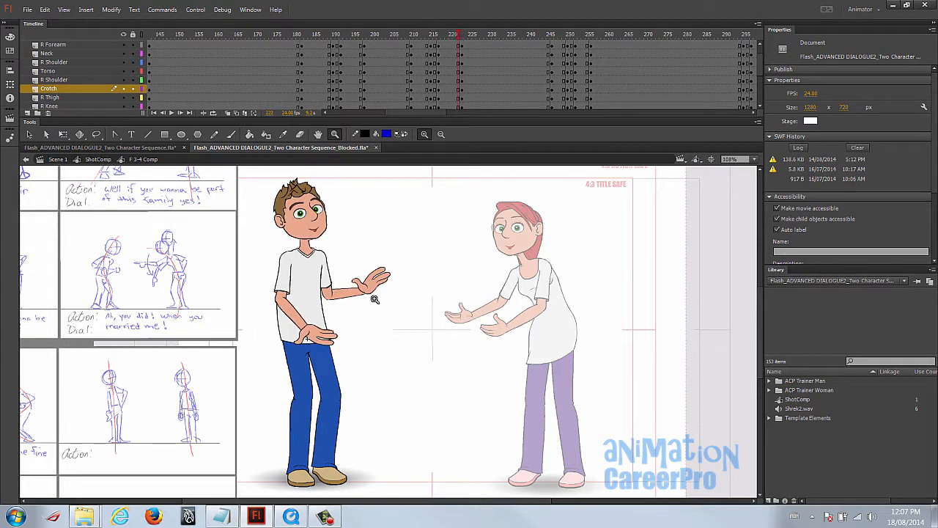
left_click(463, 41)
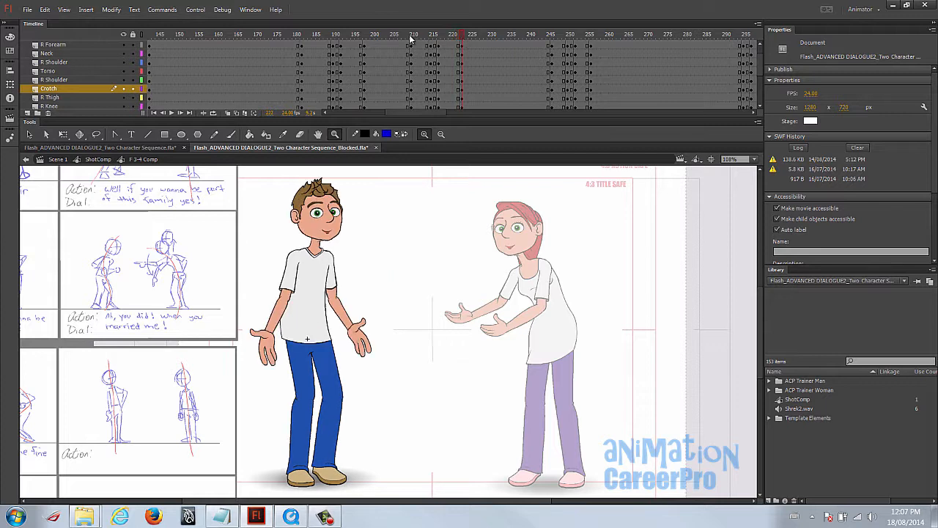
Scrub from about frame 210 to 217 and compare the man's upright frame 217 pose with his lean-back using onion skinning.
left_click(412, 37)
left_click_drag(411, 39, 452, 80)
left_click(433, 37)
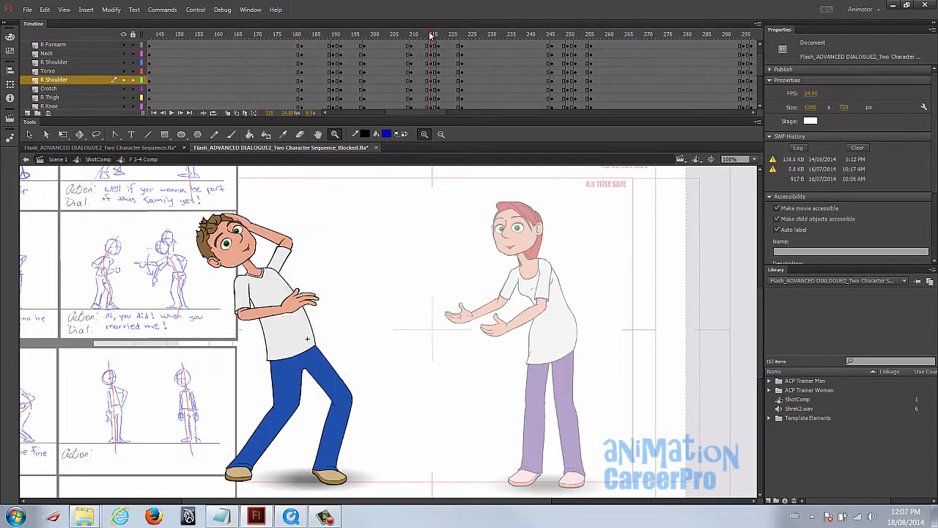
left_click_drag(433, 36, 437, 37)
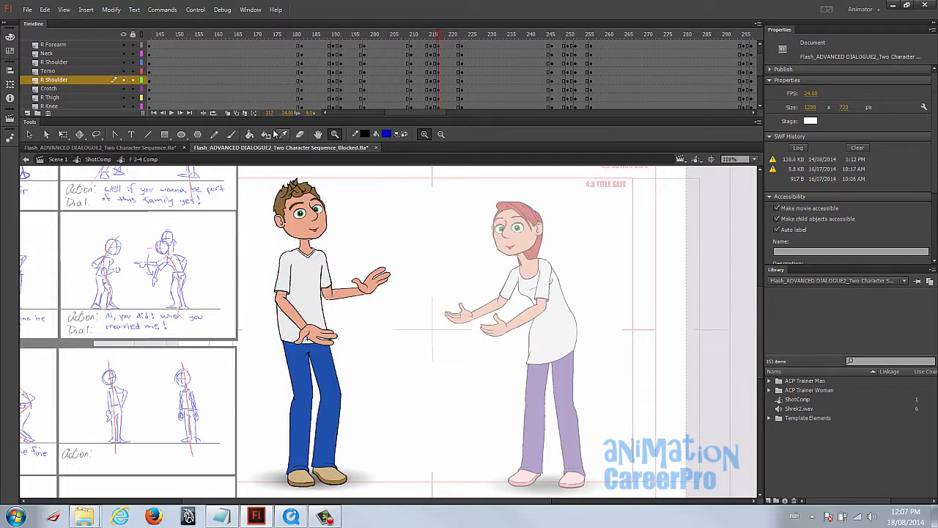
left_click(226, 113)
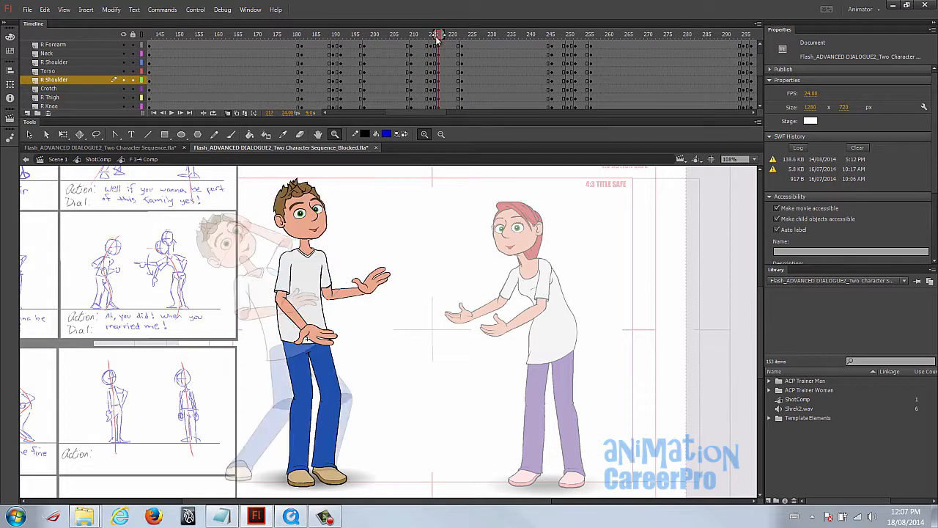
left_click_drag(437, 39, 438, 39)
Play the man's recovery to the open-handed pose from about frame 210 to check the timing.
left_click(408, 45)
key("Return")
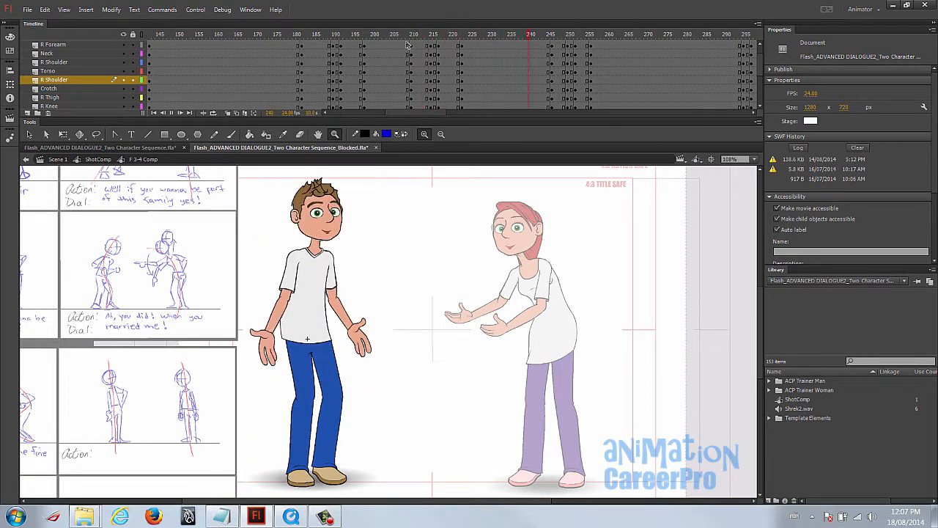
left_click_drag(416, 113, 427, 113)
left_click_drag(359, 37, 311, 36)
key("Return")
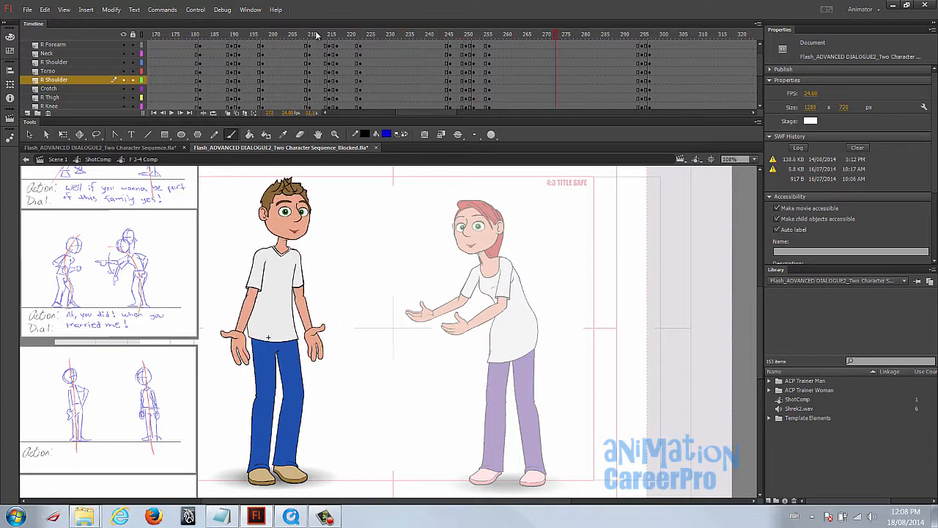
Scrub the open-handed pose from frame 210 to 232 and play the following pose change from there.
left_click_drag(311, 37, 396, 44)
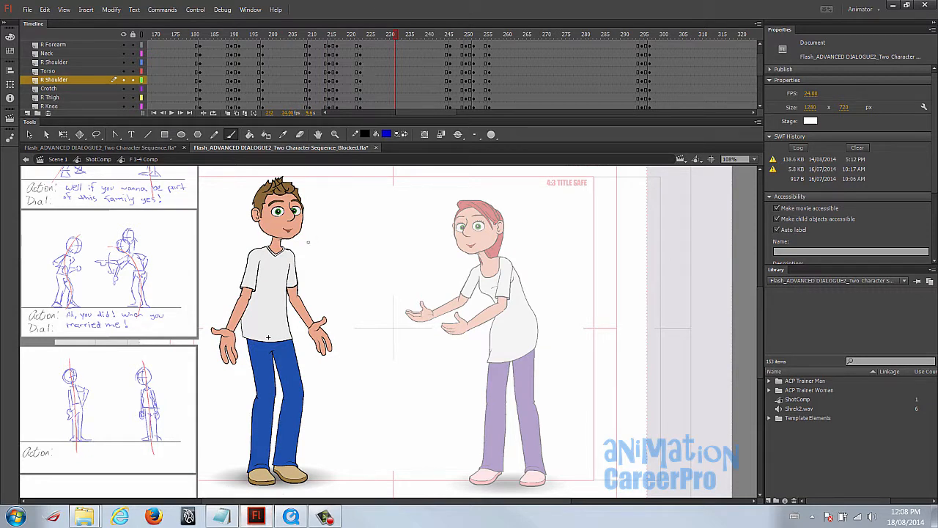
left_click_drag(418, 113, 429, 116)
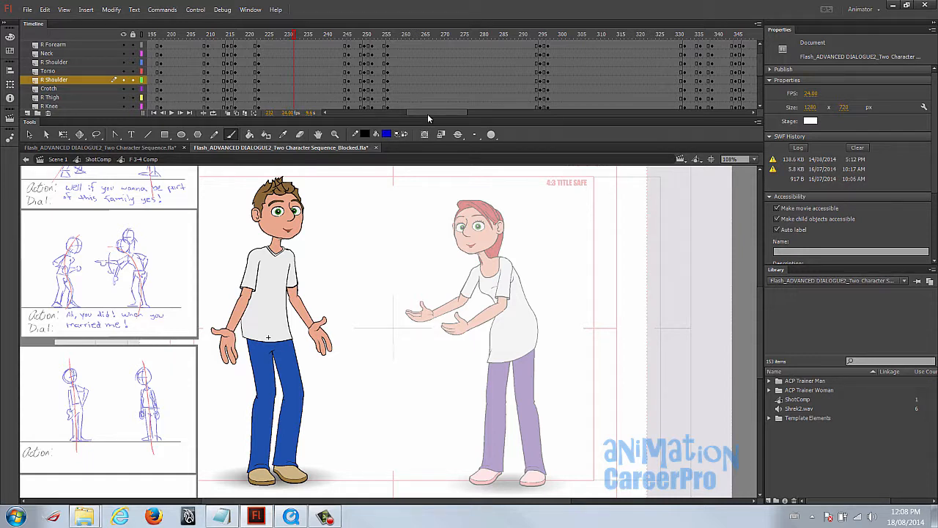
key("Return")
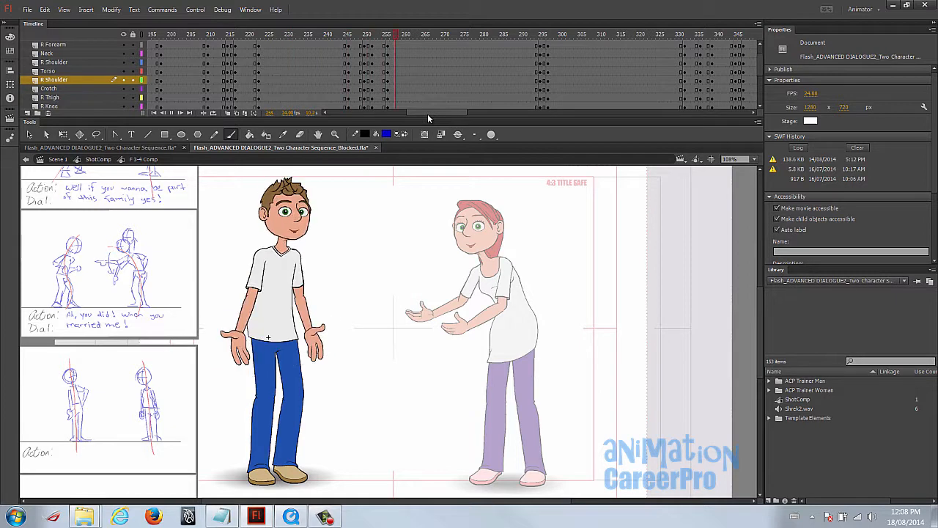
Select the man's held frames from about 256 to 330 across his body layers to examine the length of the hold.
left_click(349, 35)
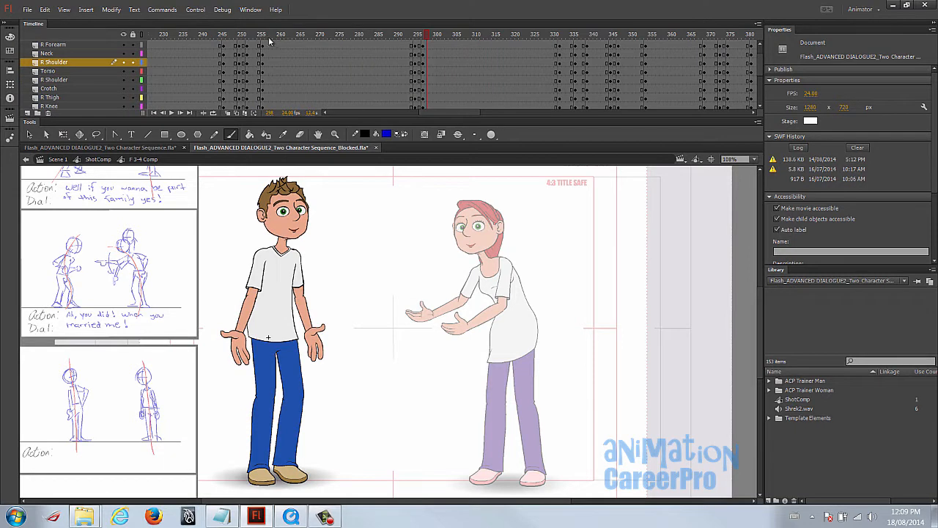
left_click(267, 38)
left_click_drag(267, 44, 550, 119)
scroll(523, 102, "up", 3)
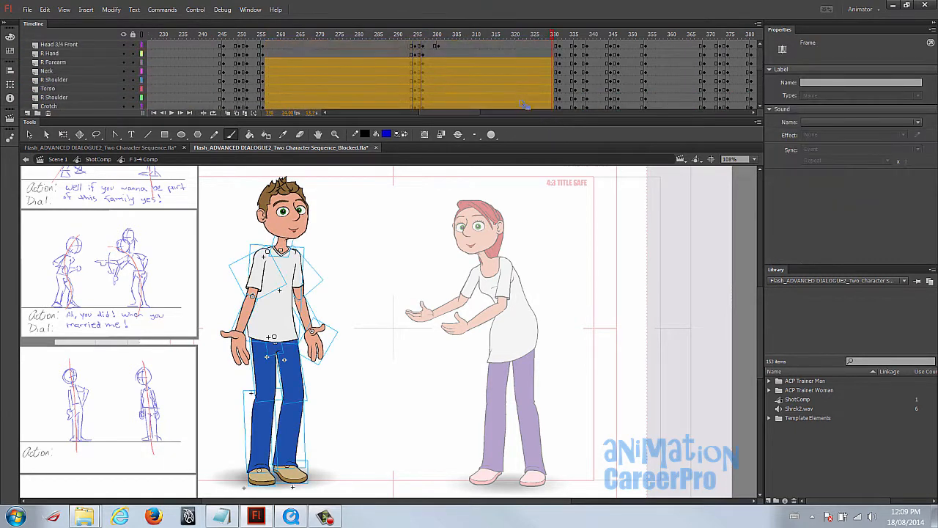
Step through the man's keys from frame 294 to 300, including the extra head key, and play from about frame 286.
left_click(412, 35)
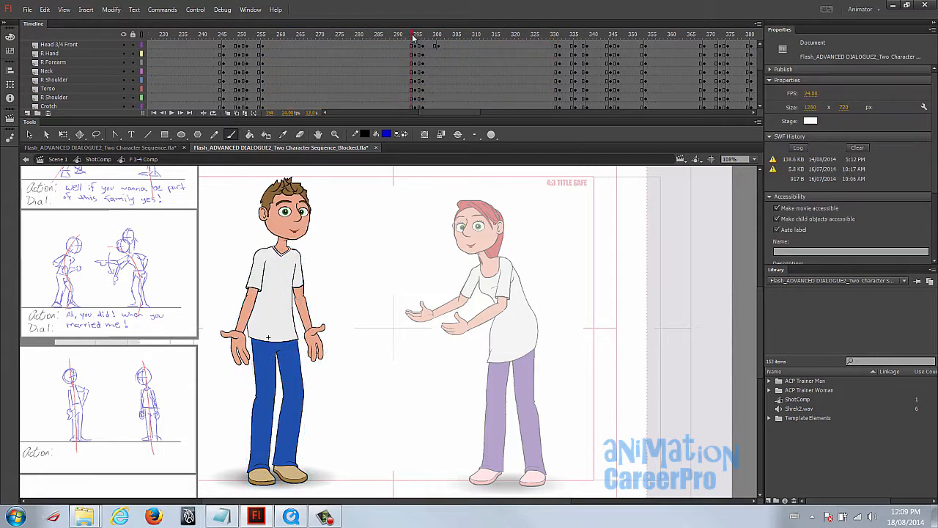
key("period")
left_click(440, 45)
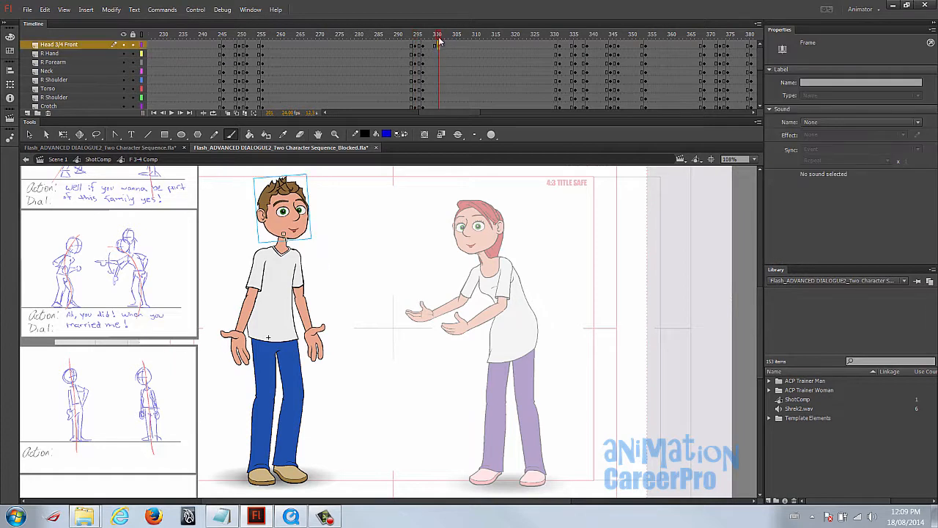
left_click(416, 33)
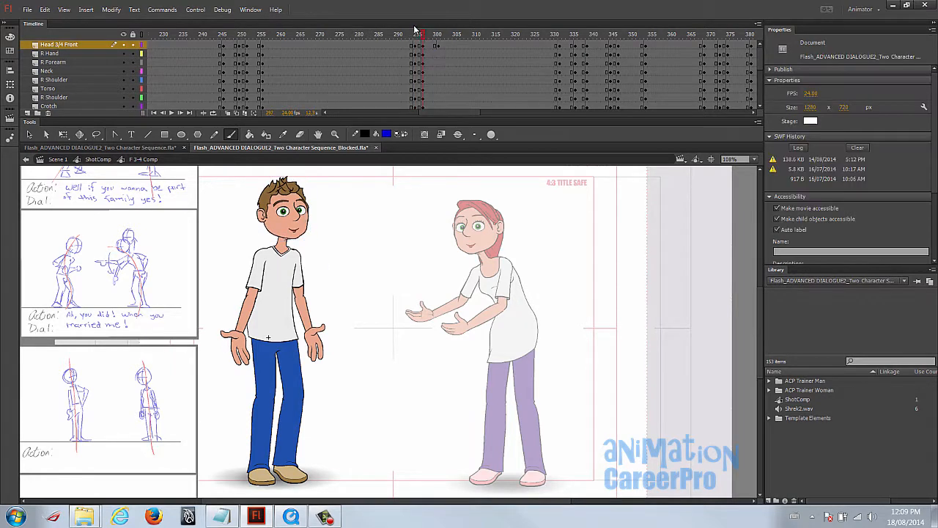
left_click_drag(422, 35, 382, 38)
key("Return")
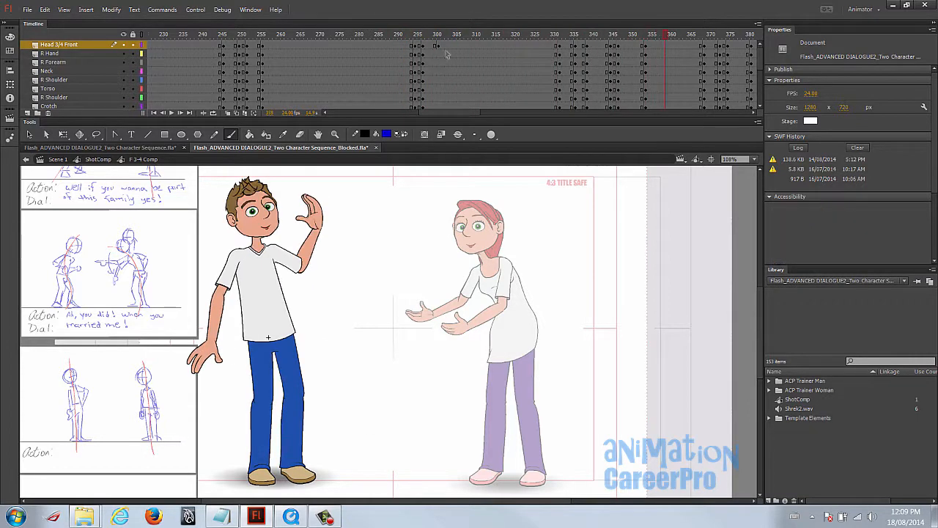
Scrub from about frame 332 to 339 and examine the man's key poses leading into the raised-hand gesture.
left_click(396, 45)
left_click_drag(396, 45, 373, 38)
key("v")
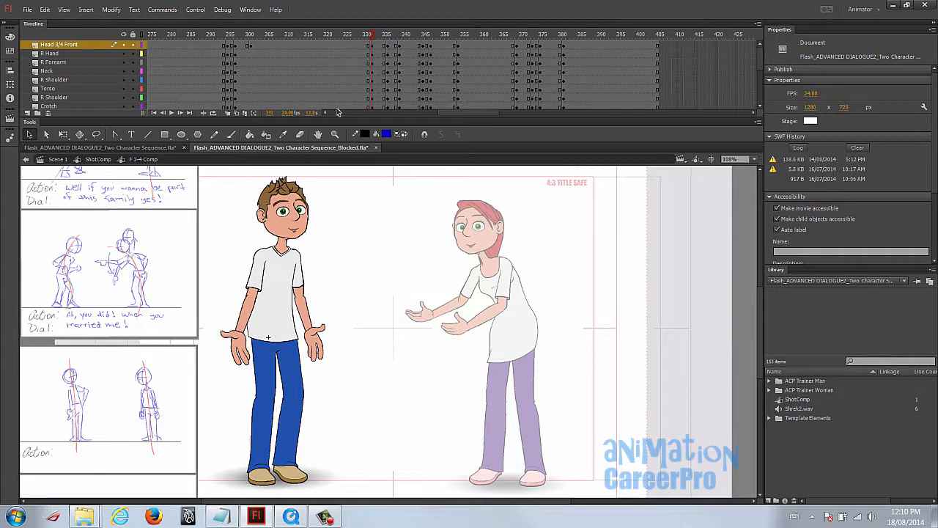
left_click_drag(372, 46, 372, 73)
left_click_drag(372, 36, 400, 37)
left_click(388, 54)
left_click(385, 36)
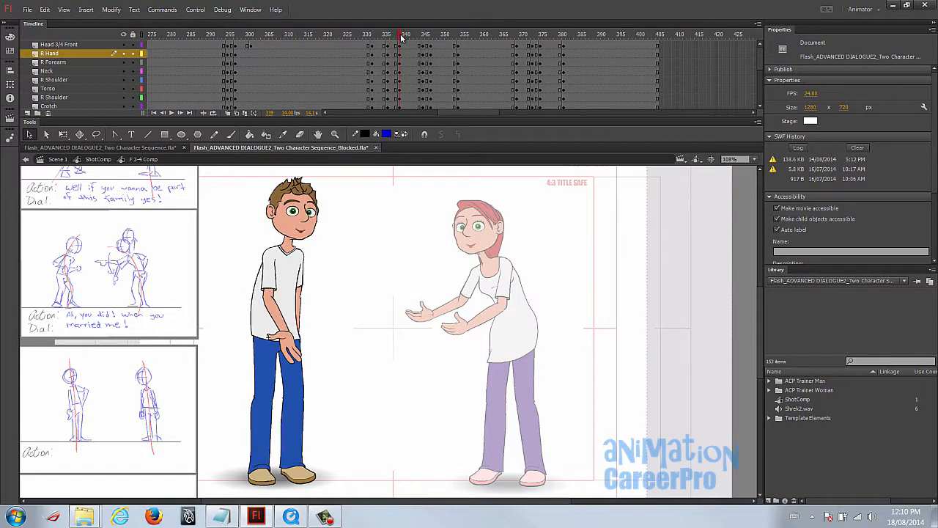
Scrub the man's lowered-hand poses from frame 339 to 345 and play the gesture from about frame 331.
mouse_move(401, 38)
left_mouse_down()
mouse_move(423, 41)
mouse_move(400, 48)
left_mouse_up()
left_click_drag(400, 47, 425, 53)
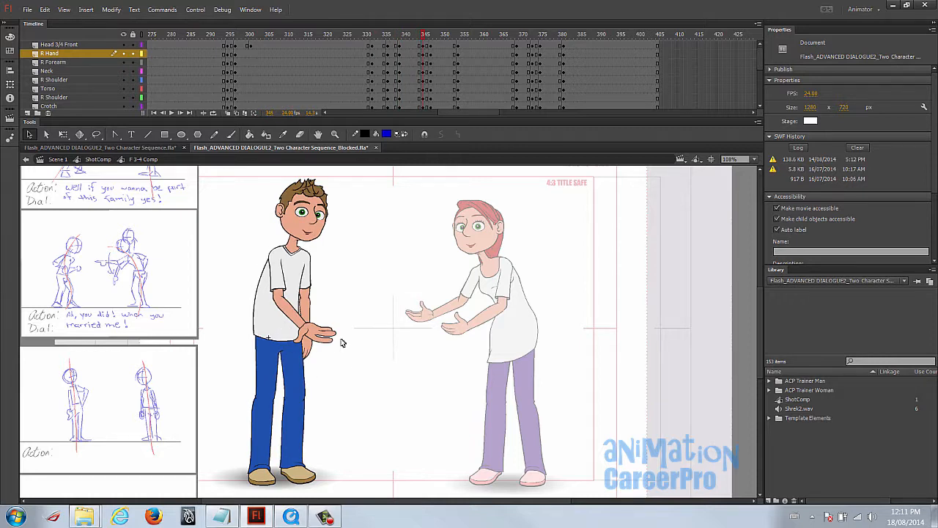
left_click_drag(424, 34, 369, 46)
key("Return")
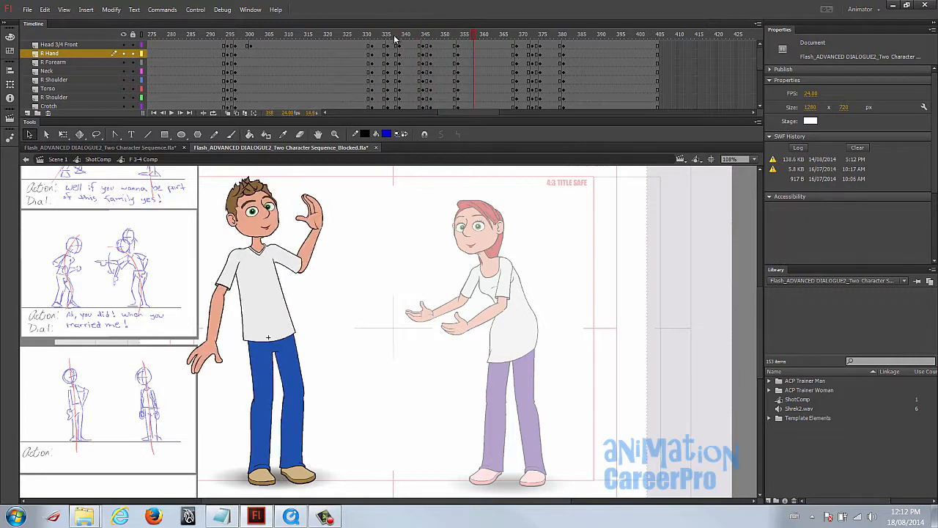
Scrub the man's raised-hand pose from frame 347 to 354 to examine how it settles.
left_click(419, 41)
left_click(433, 37)
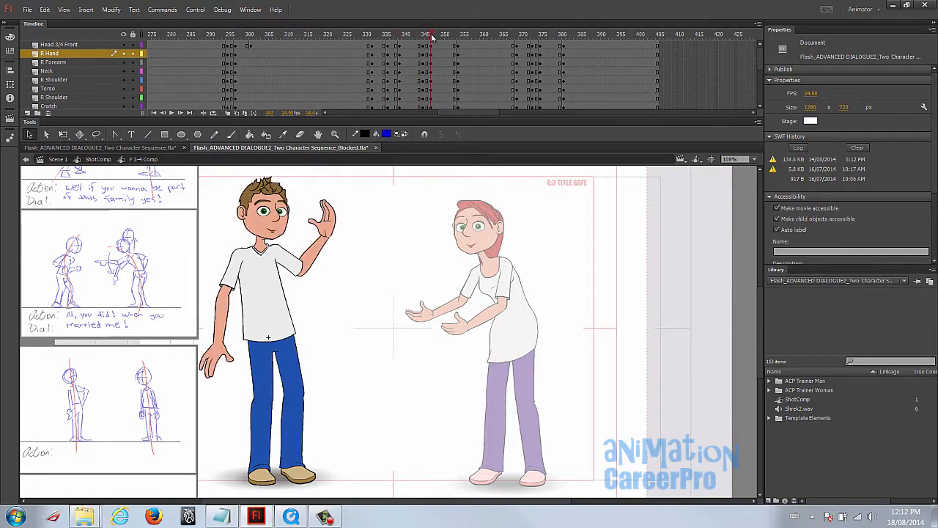
left_click_drag(438, 38, 463, 40)
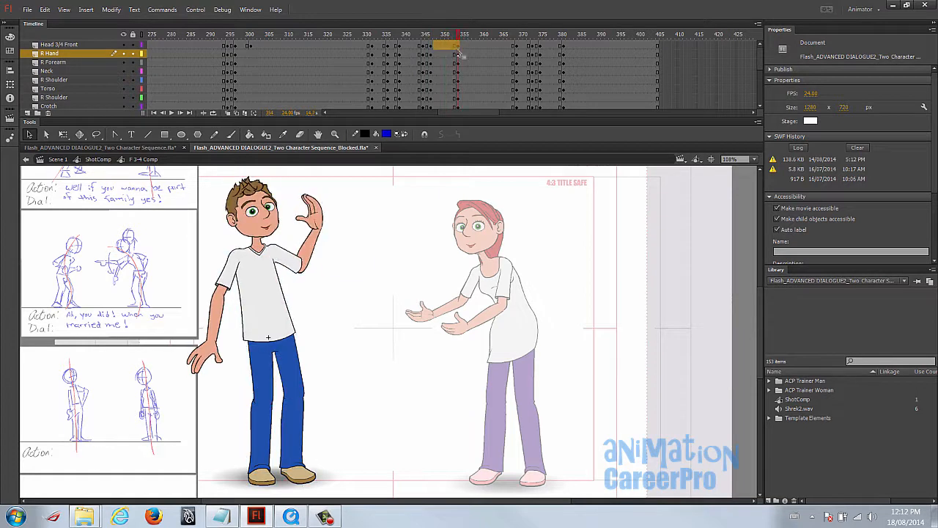
left_click(434, 36)
Scrub the man's remaining key poses from about frame 347 to 382, and play the sequence again from about frame 331.
left_click_drag(438, 37, 553, 44)
left_click(517, 44)
left_click(533, 62)
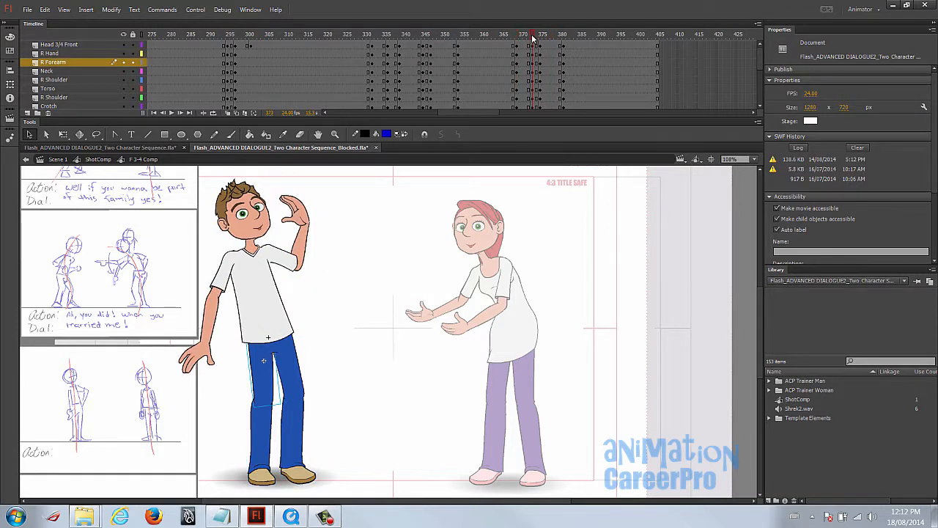
left_click_drag(534, 38, 569, 43)
left_click(367, 40)
key("Return")
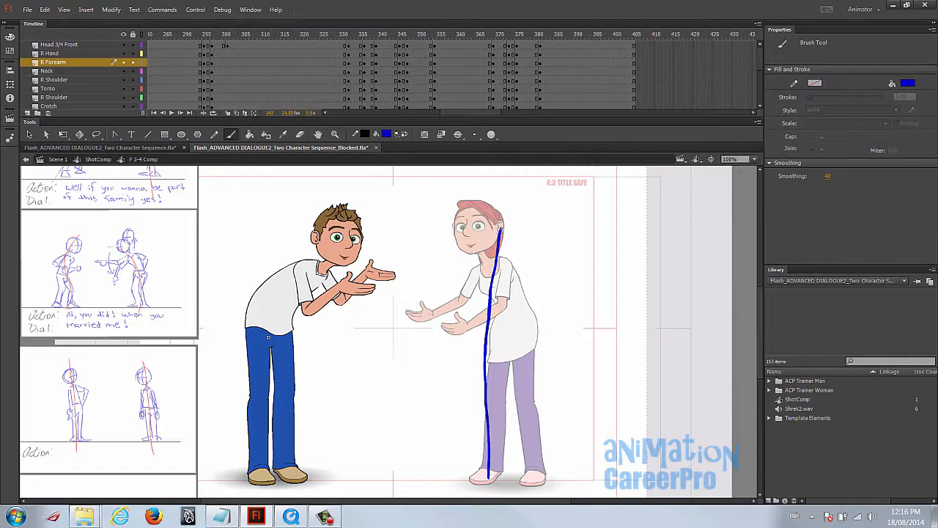
Undo the blue brush line drawn down the woman's body and switch to Windows Explorer.
key("ctrl+z")
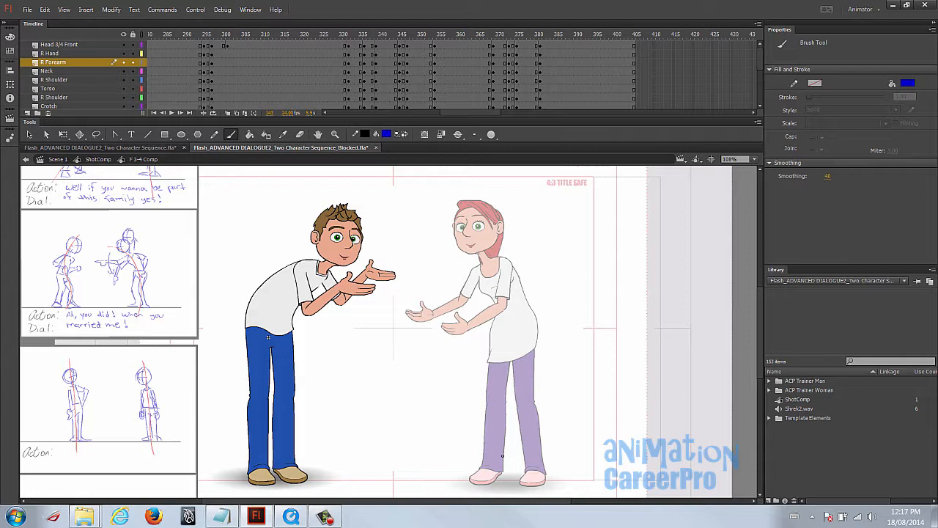
left_click(84, 516)
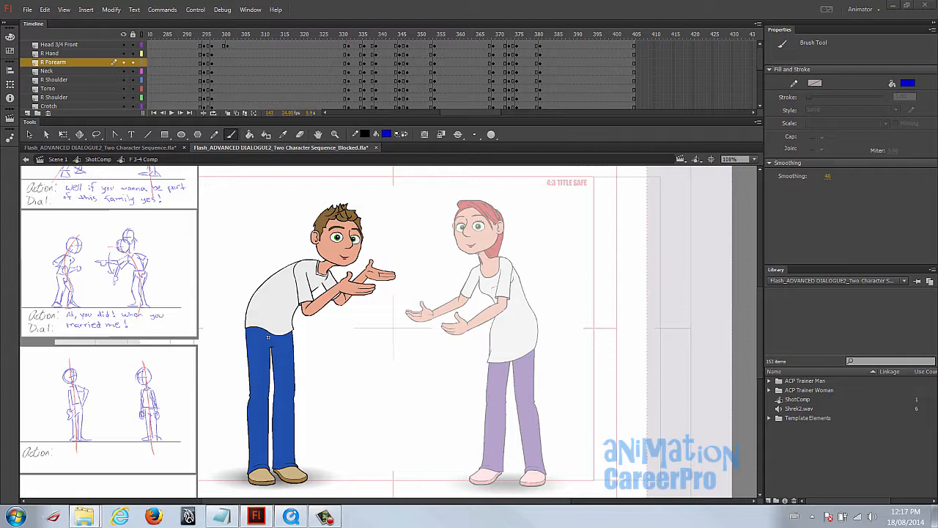